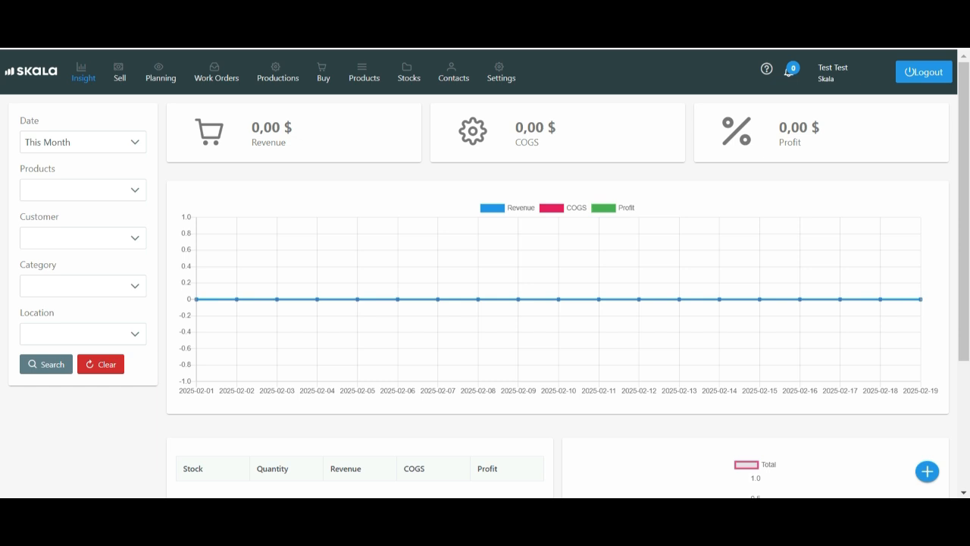
Start a new sales order and set its expected date to 03/08/2025
{"action": "left_click", "coordinate": [927, 472]}
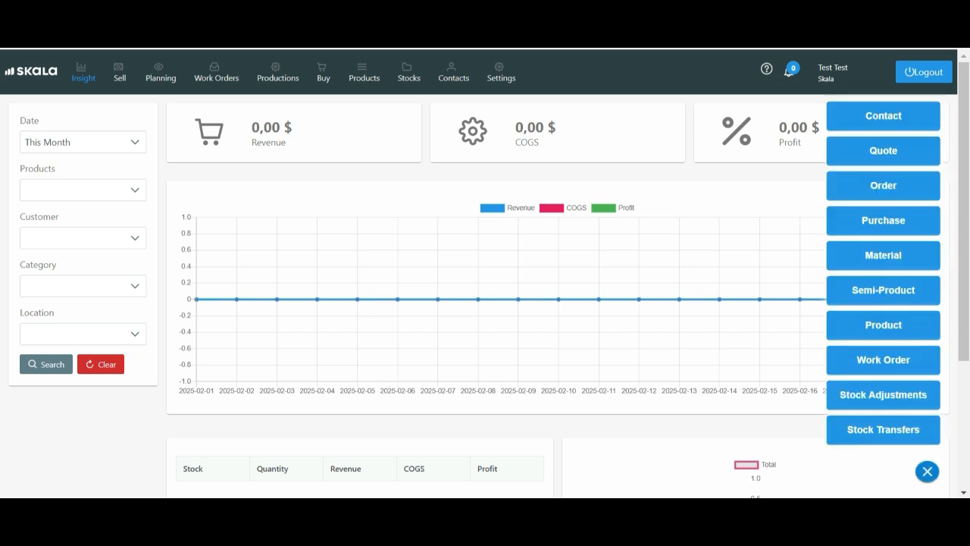
{"action": "left_click", "coordinate": [883, 185]}
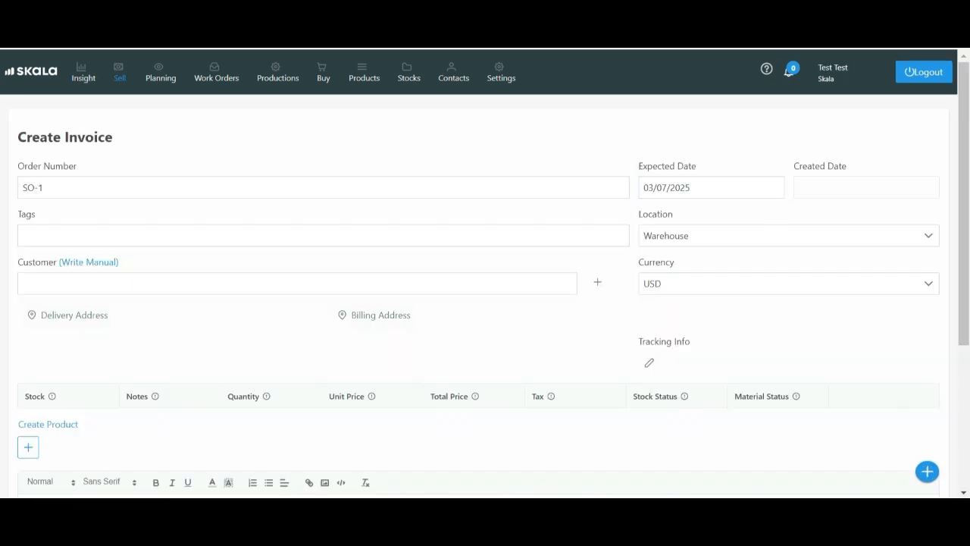
{"action": "left_click", "coordinate": [711, 187]}
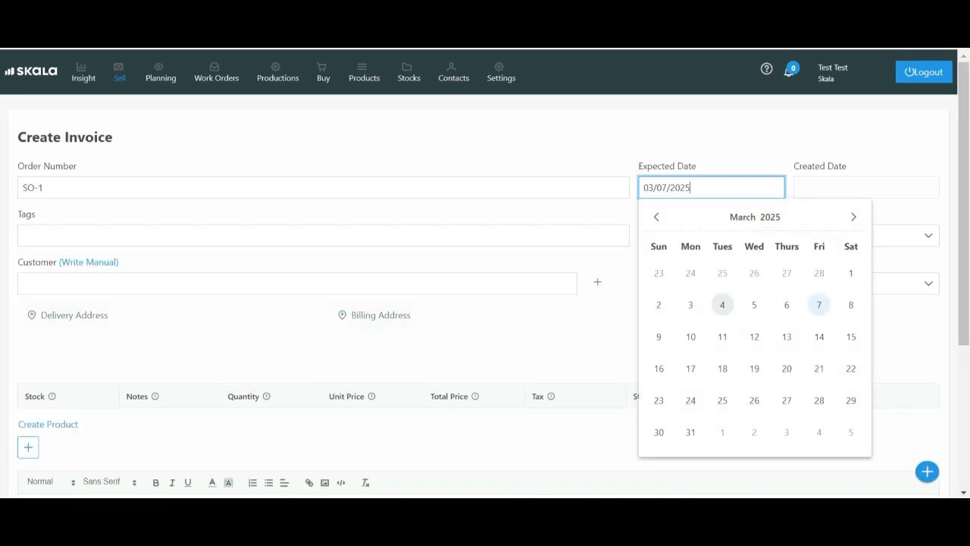
{"action": "left_click", "coordinate": [754, 304]}
{"action": "left_click", "coordinate": [711, 188]}
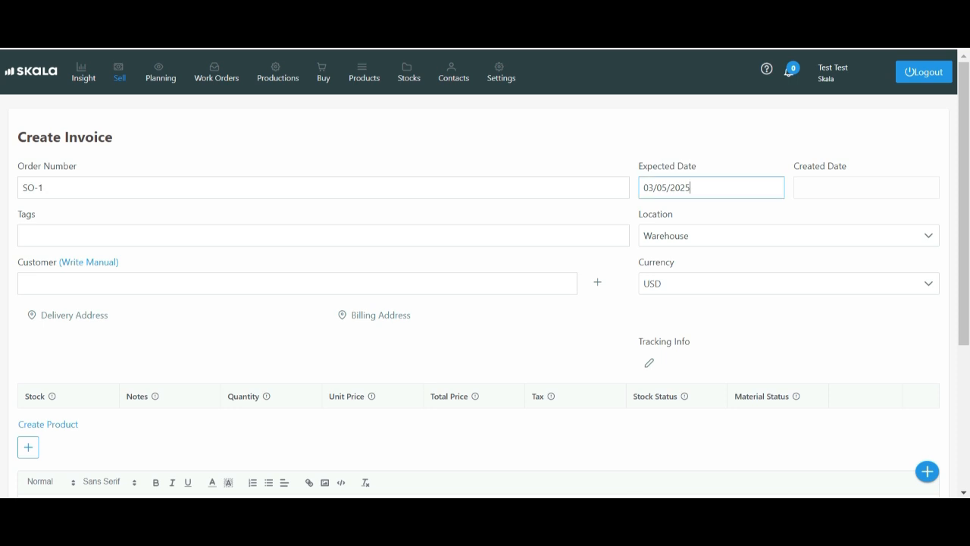
{"action": "left_click", "coordinate": [851, 305]}
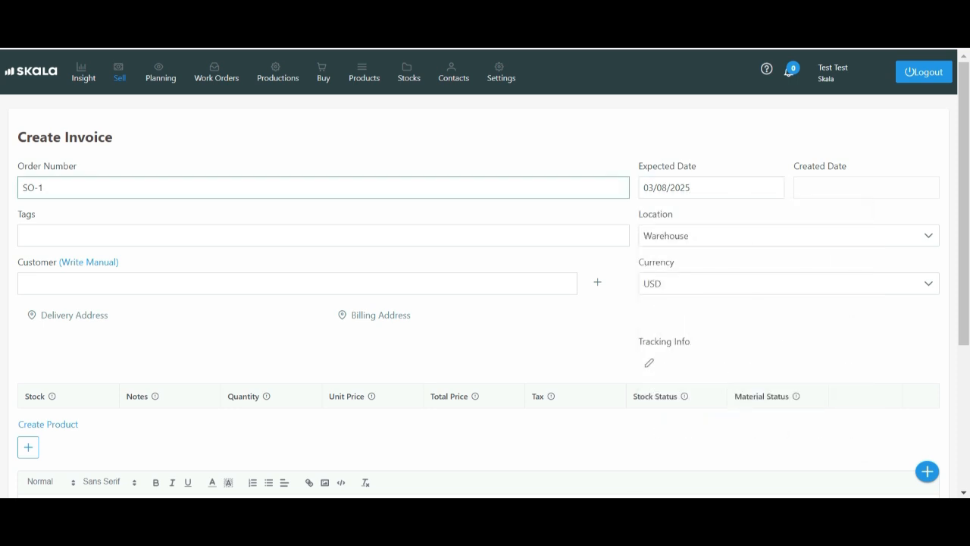
Keep the order number SO-1 and enter "Note for me" as the order's tag
{"action": "left_click", "coordinate": [44, 188]}
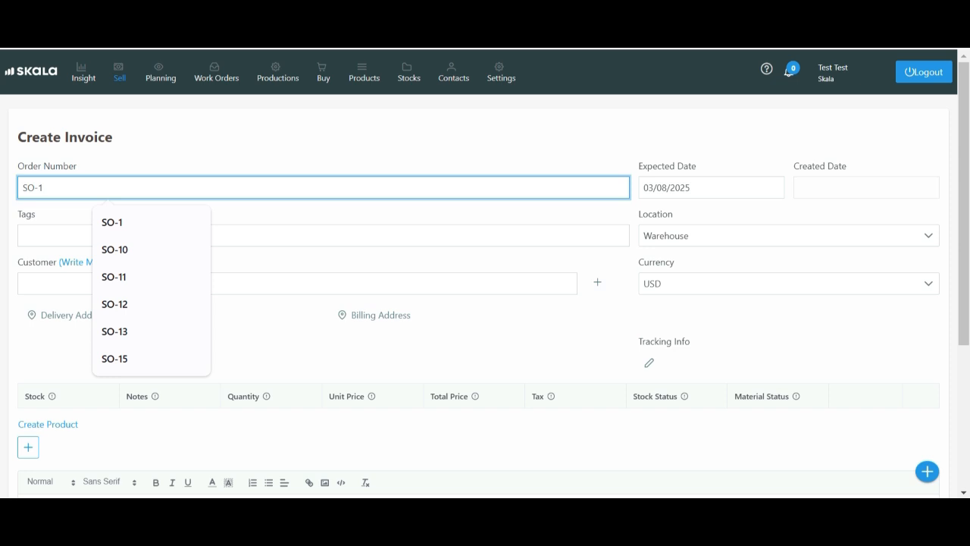
{"action": "left_click", "coordinate": [304, 212]}
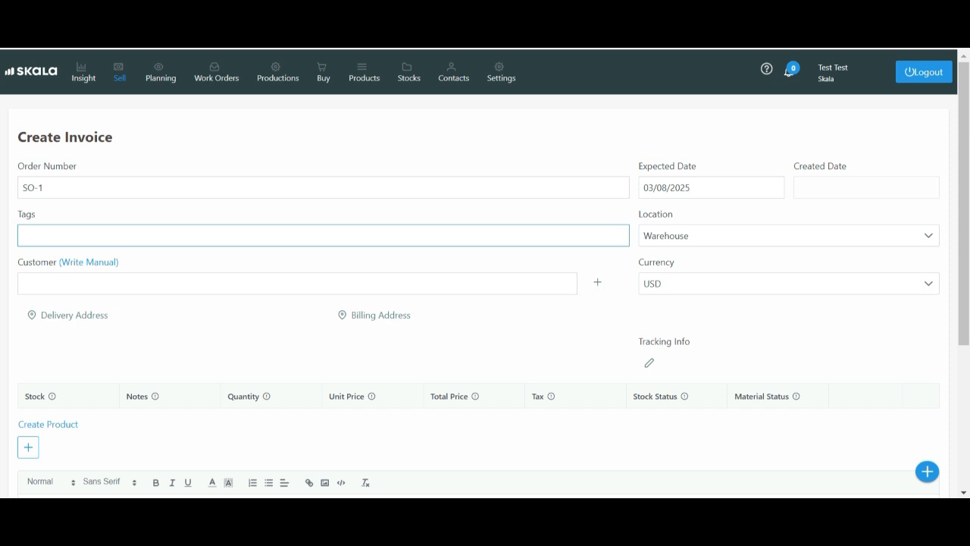
{"action": "left_click", "coordinate": [303, 235]}
{"action": "type", "text": "N"}
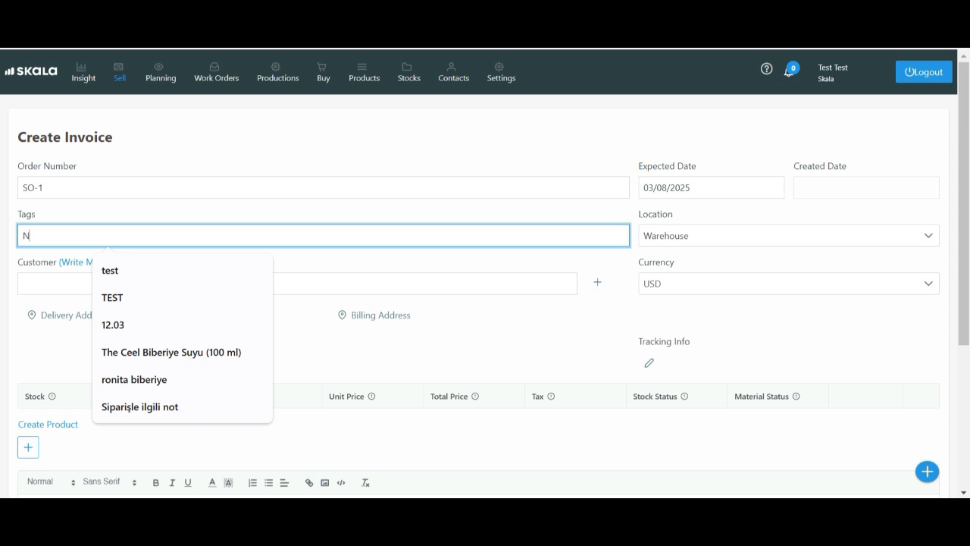
{"action": "type", "text": "ote for me"}
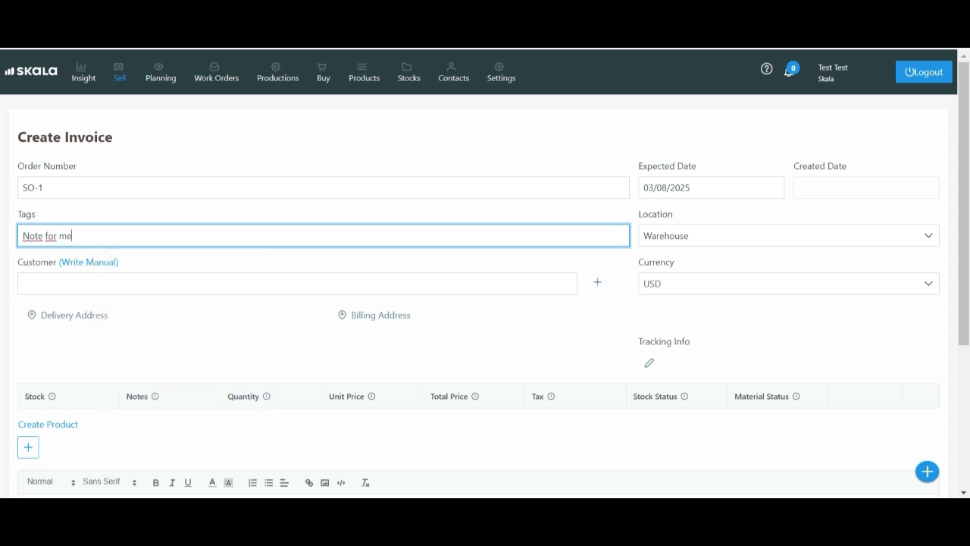
Look up the existing customer by first name and assign them to the order
{"action": "left_click", "coordinate": [297, 284]}
{"action": "type", "text": "sar"}
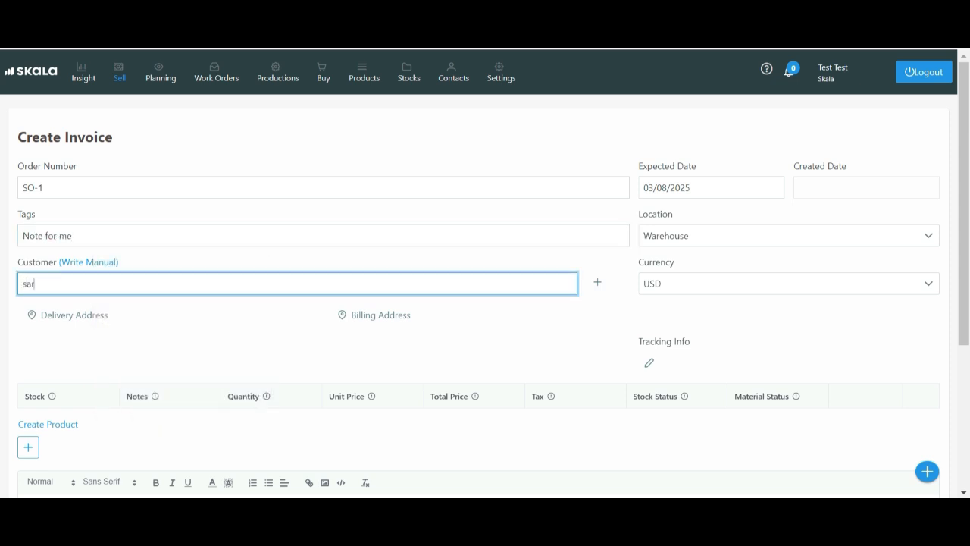
{"action": "key", "text": "Down"}
{"action": "key", "text": "Return"}
Examine the new contact form, delivery address form, tracking info fields and currency choices without changing anything
{"action": "left_click", "coordinate": [597, 283]}
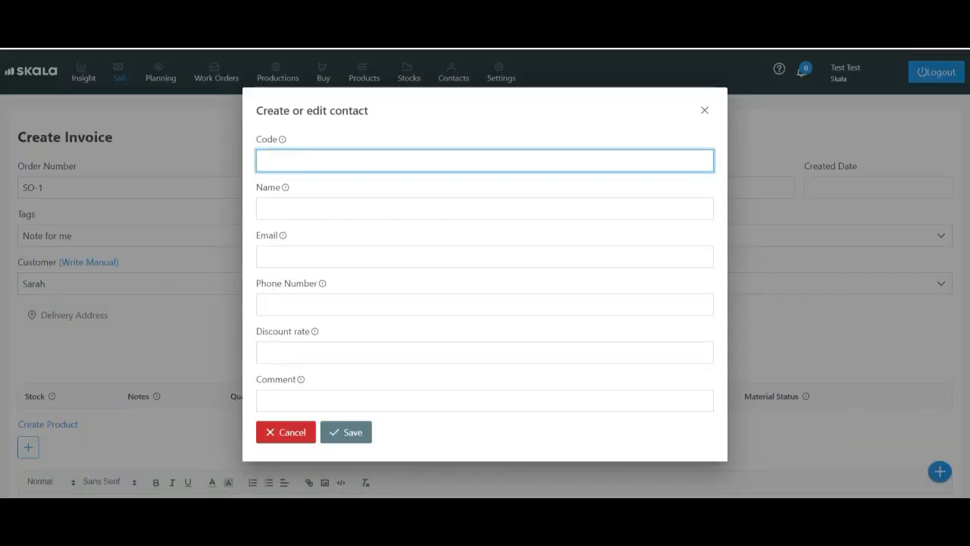
{"action": "left_click", "coordinate": [705, 110]}
{"action": "scroll", "coordinate": [485, 303], "scroll_direction": "down", "scroll_amount": 1}
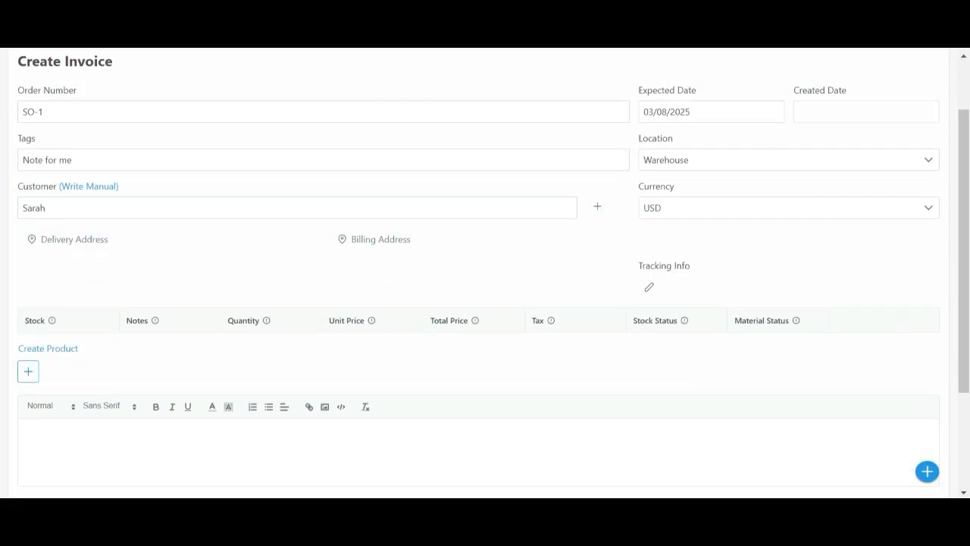
{"action": "left_click", "coordinate": [67, 239]}
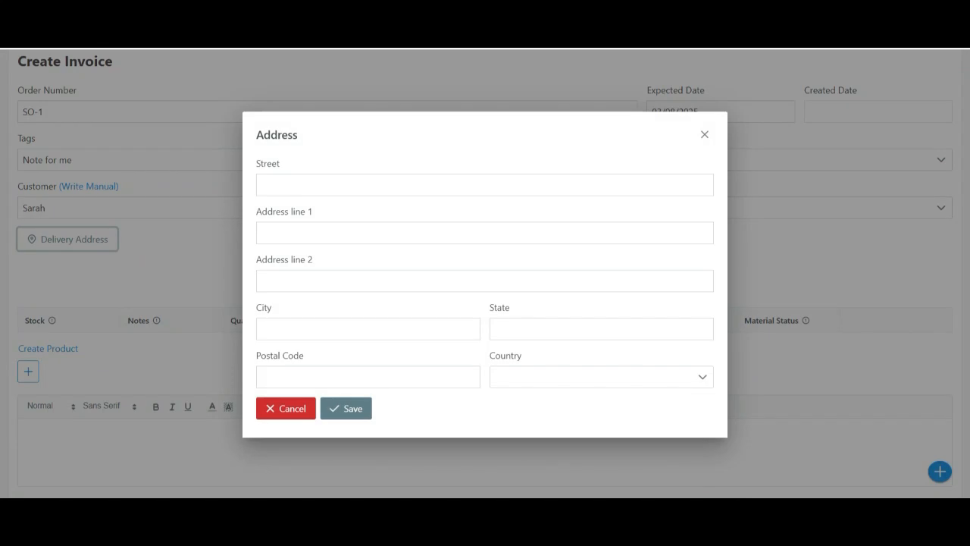
{"action": "left_click", "coordinate": [704, 134]}
{"action": "left_click", "coordinate": [648, 287]}
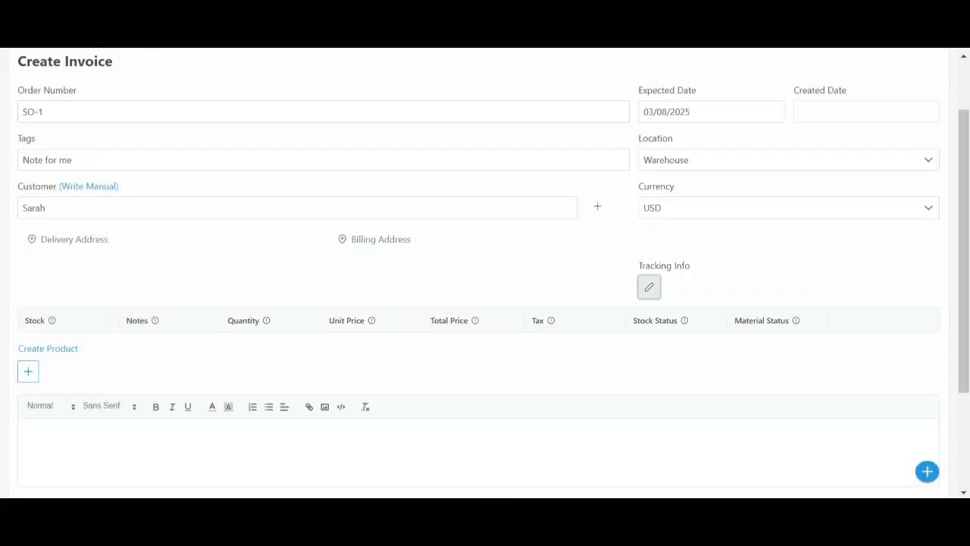
{"action": "left_click", "coordinate": [831, 303]}
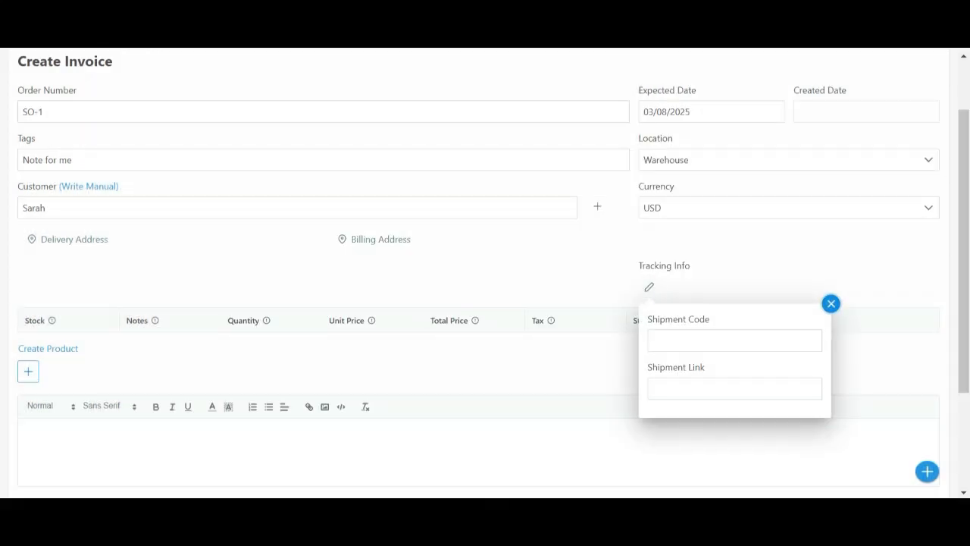
{"action": "left_click", "coordinate": [789, 207]}
{"action": "left_click", "coordinate": [789, 208]}
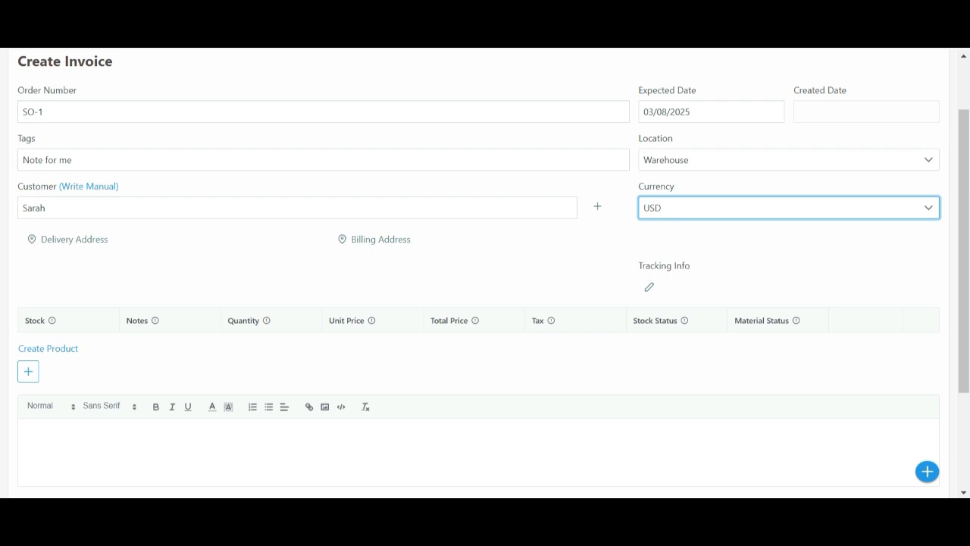
{"action": "left_click", "coordinate": [789, 250]}
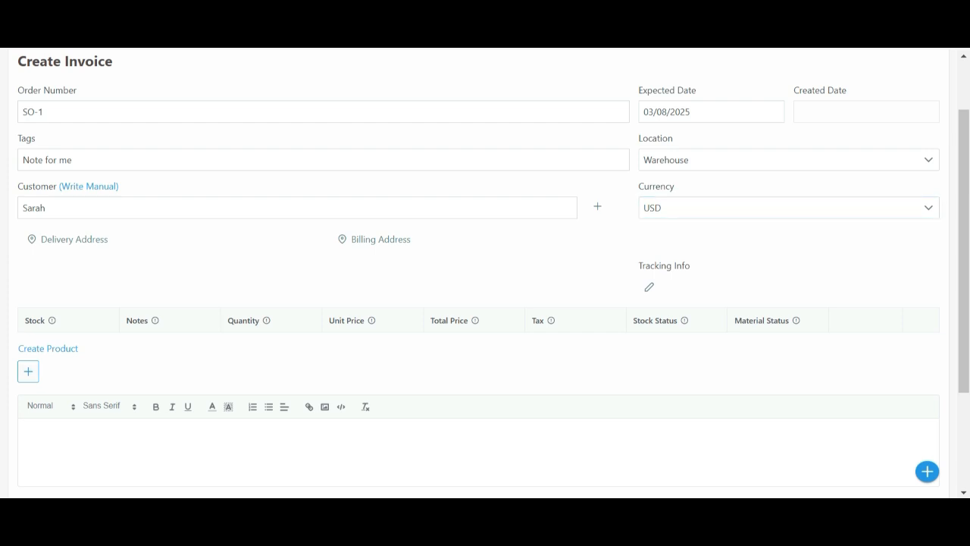
Search the item list for 334 and add the Wooden Chair product to the order
{"action": "left_click", "coordinate": [28, 371]}
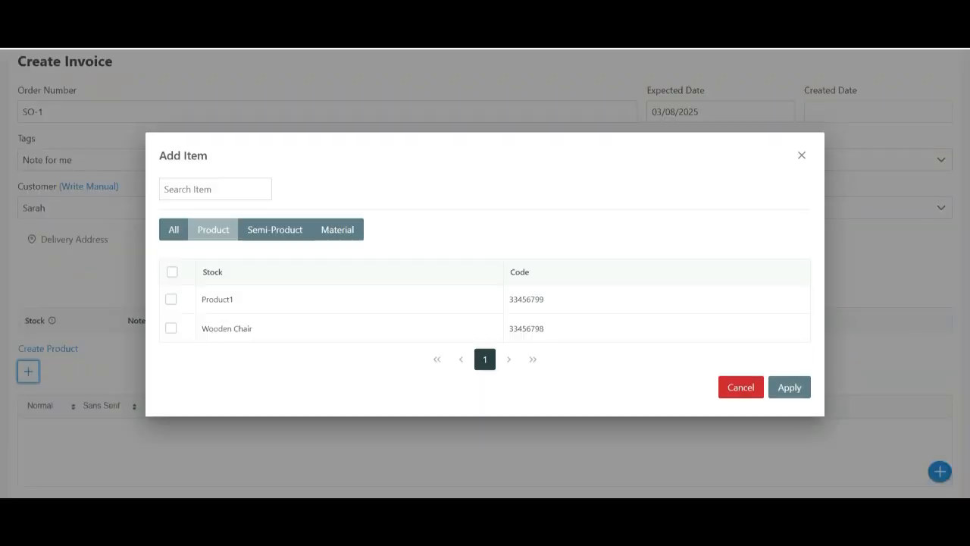
{"action": "left_click", "coordinate": [174, 230]}
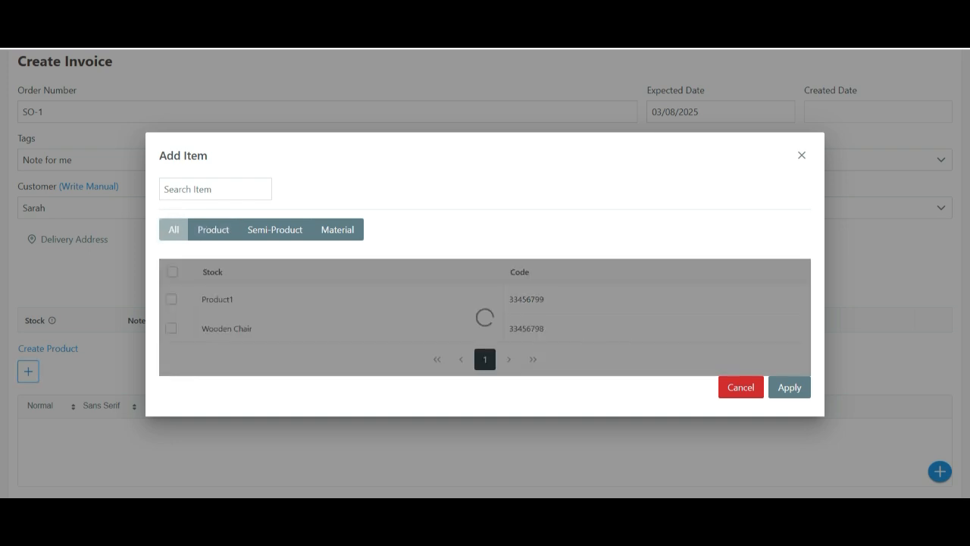
{"action": "left_click", "coordinate": [213, 169]}
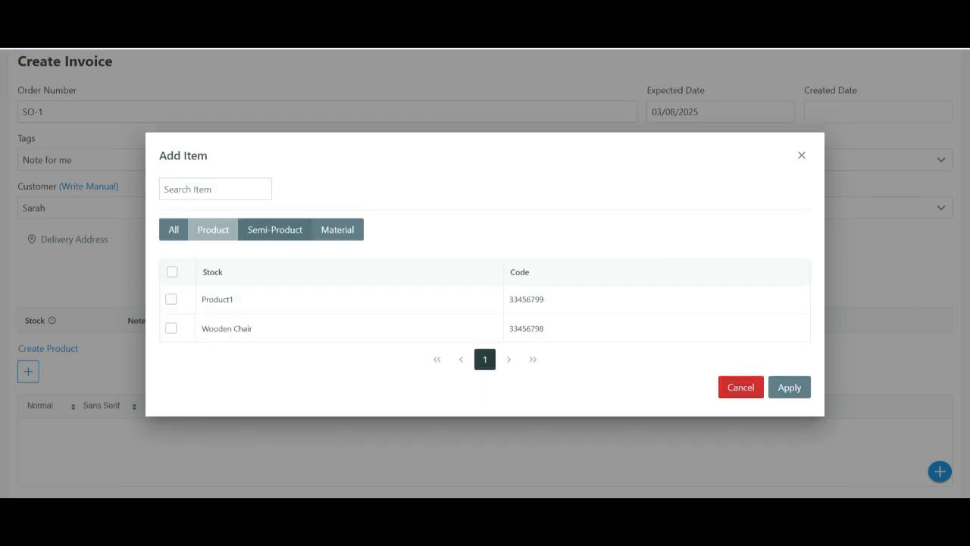
{"action": "left_click", "coordinate": [218, 189]}
{"action": "type", "text": "334"}
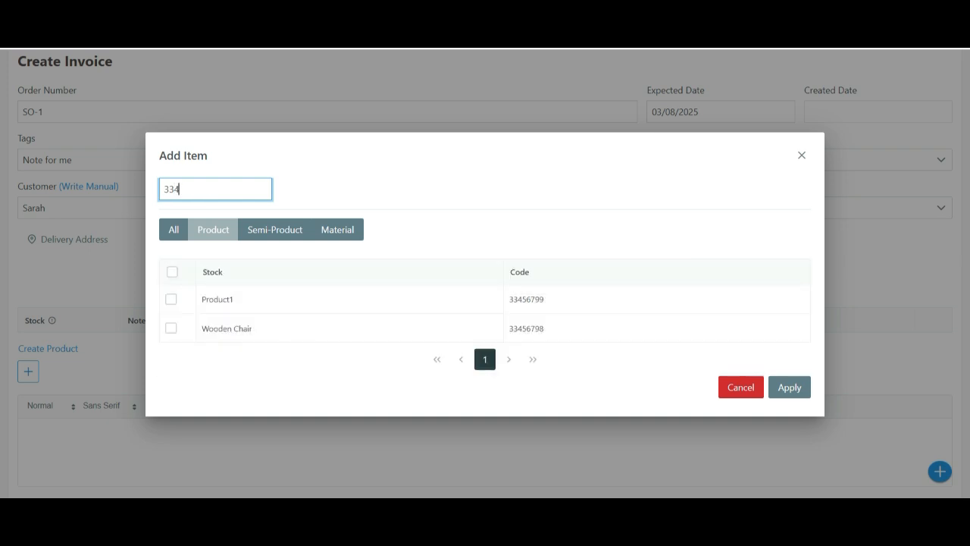
{"action": "left_click", "coordinate": [171, 328]}
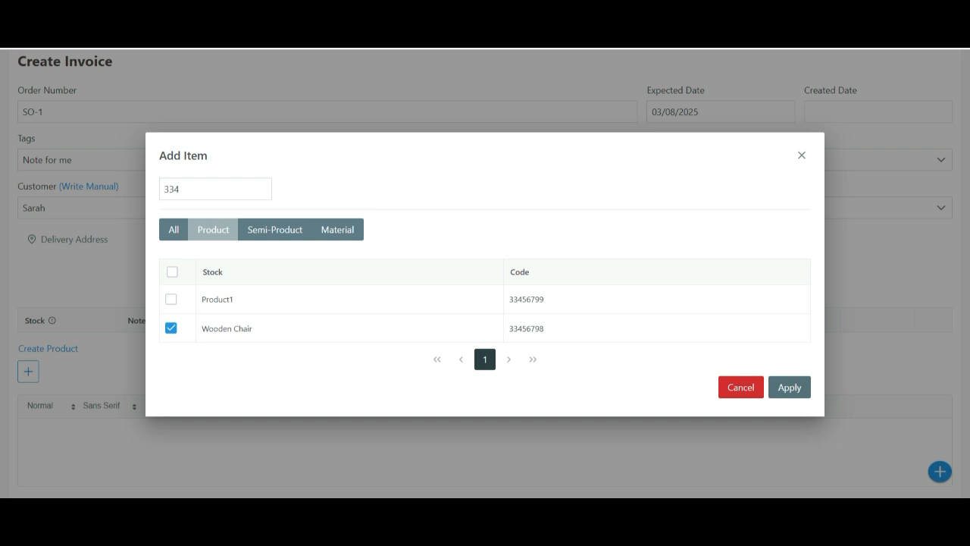
{"action": "left_click", "coordinate": [789, 387]}
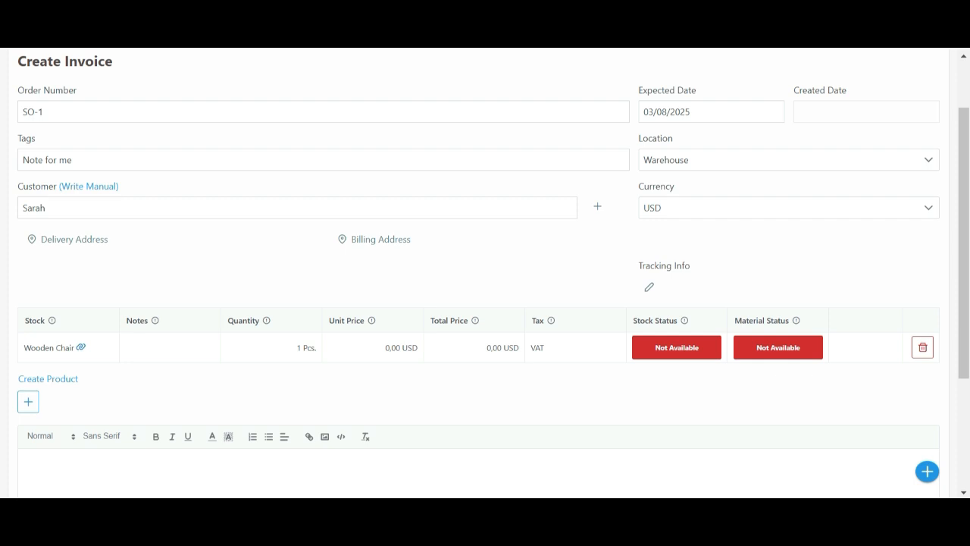
Set the Wooden Chair quantity to 5 and save the order
{"action": "left_click", "coordinate": [235, 347]}
{"action": "key", "text": "BackSpace"}
{"action": "type", "text": "5"}
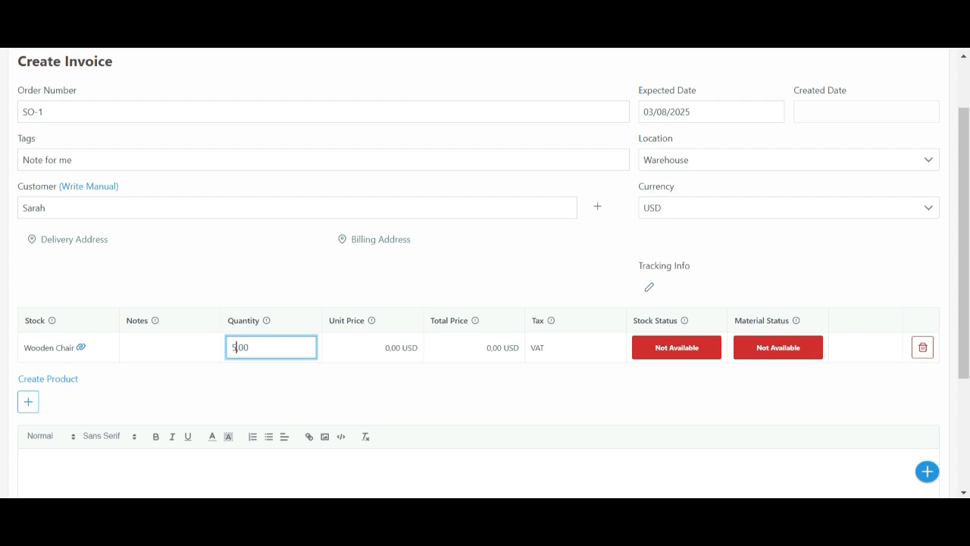
{"action": "key", "text": "Return"}
{"action": "scroll", "coordinate": [485, 273], "scroll_direction": "down", "scroll_amount": 3}
{"action": "left_click", "coordinate": [52, 453]}
Examine the print and invoice options of the saved order
{"action": "scroll", "coordinate": [485, 273], "scroll_direction": "up", "scroll_amount": 1}
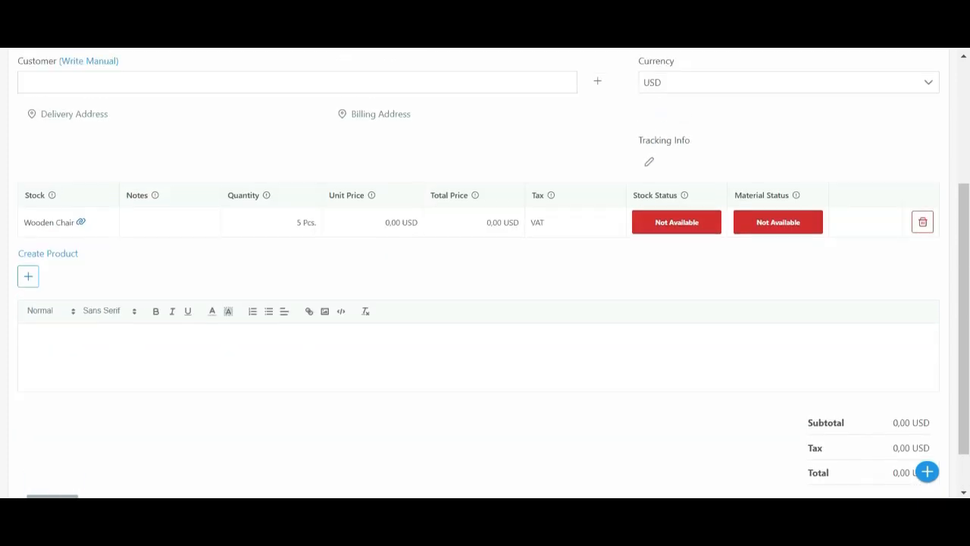
{"action": "scroll", "coordinate": [485, 273], "scroll_direction": "up", "scroll_amount": 4}
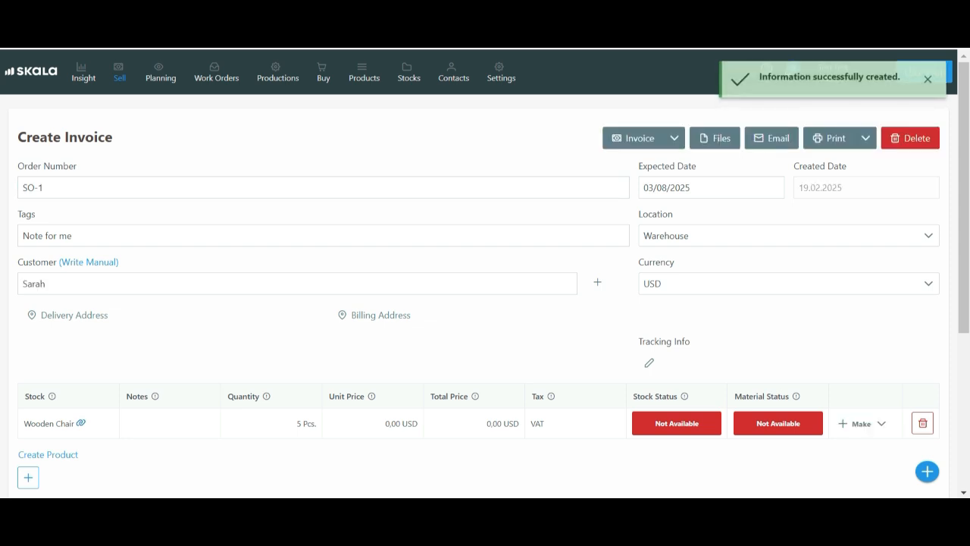
{"action": "left_click", "coordinate": [866, 138]}
{"action": "left_click", "coordinate": [865, 138]}
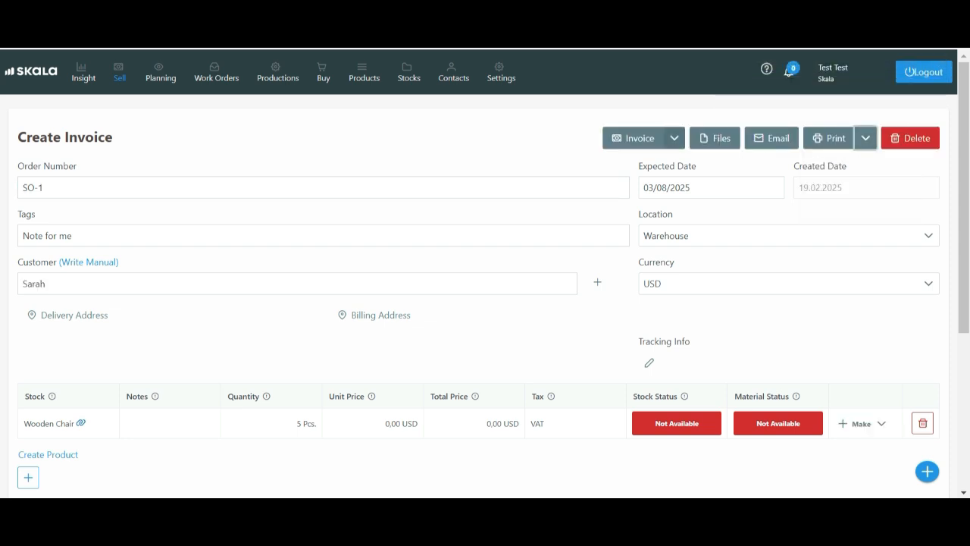
{"action": "left_click", "coordinate": [674, 138]}
{"action": "left_click", "coordinate": [674, 138]}
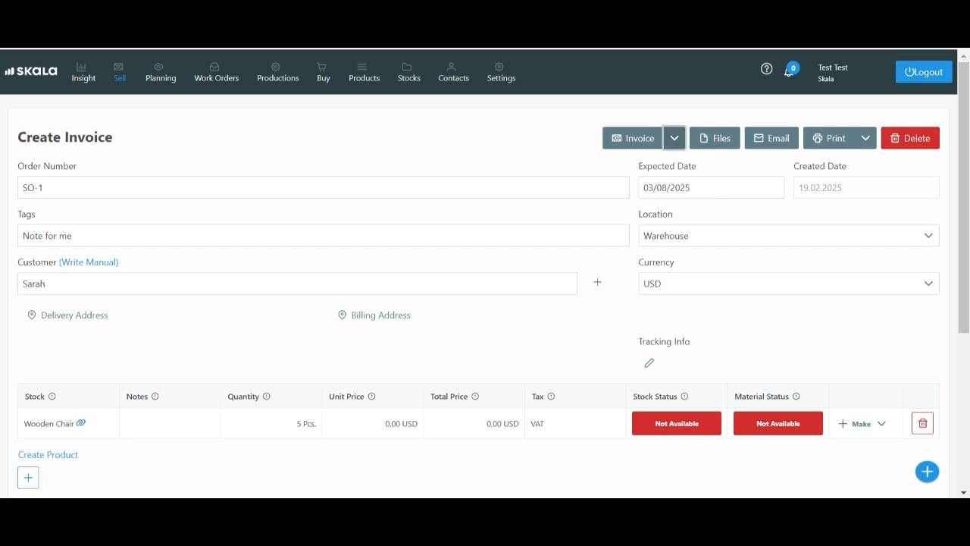
Start a work order for making the Wooden Chair from its order line
{"action": "scroll", "coordinate": [485, 303], "scroll_direction": "down", "scroll_amount": 1}
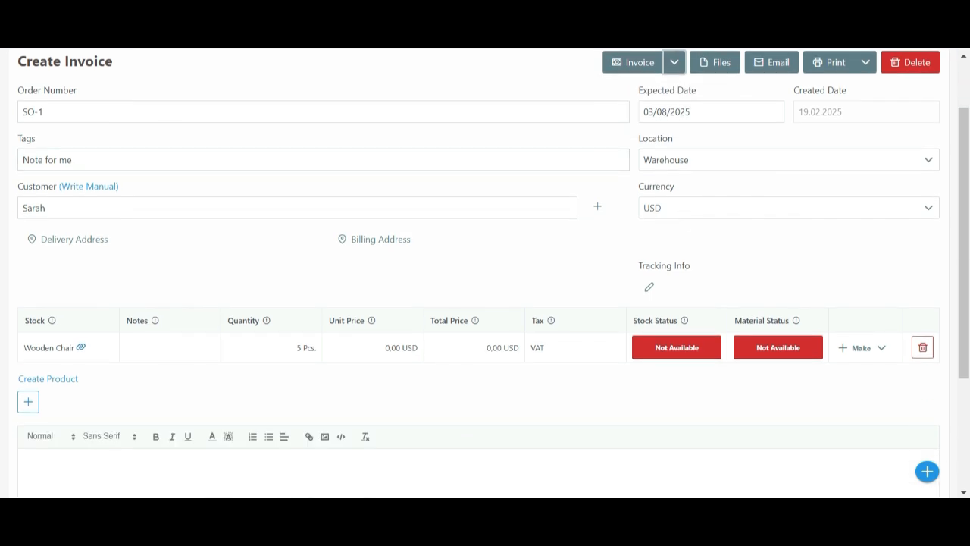
{"action": "left_click", "coordinate": [854, 349]}
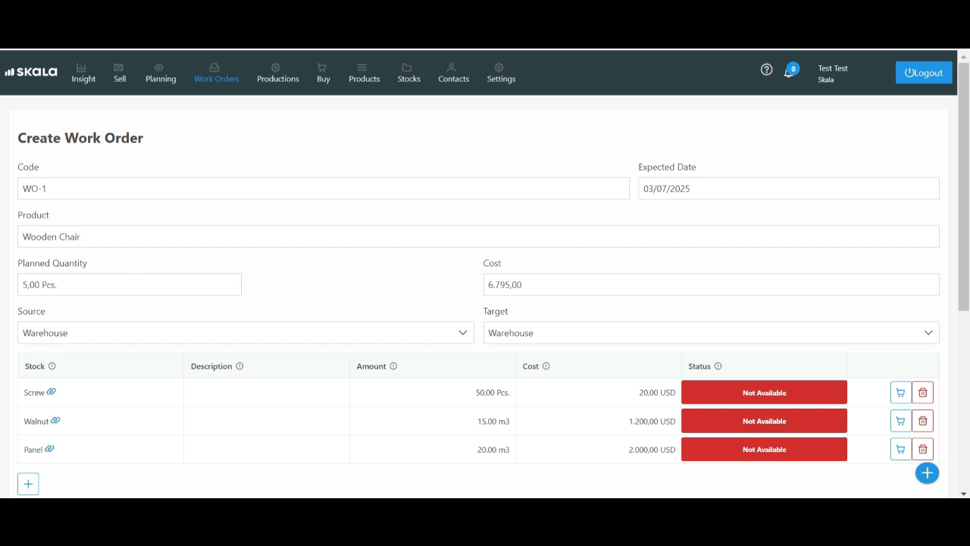
Review the work order's planned quantity, cost, material amounts for Screw, Walnut and Panel, and the operations list
{"action": "left_click", "coordinate": [129, 285]}
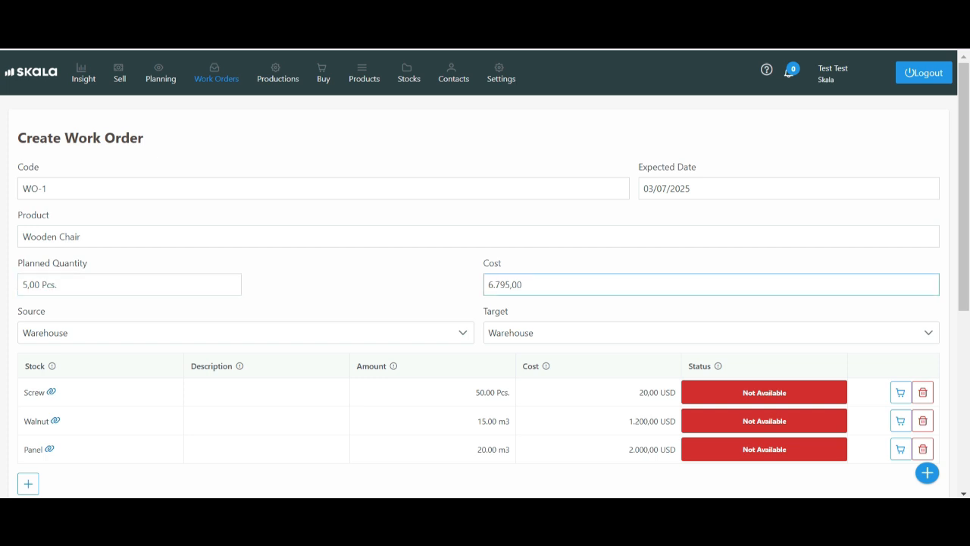
{"action": "left_click", "coordinate": [711, 285]}
{"action": "scroll", "coordinate": [485, 303], "scroll_direction": "down", "scroll_amount": 1}
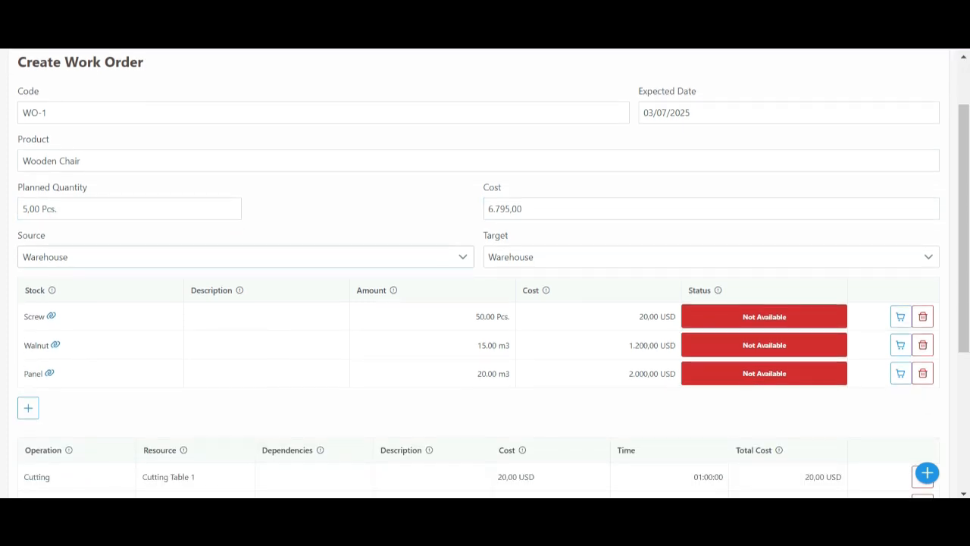
{"action": "left_click", "coordinate": [453, 317]}
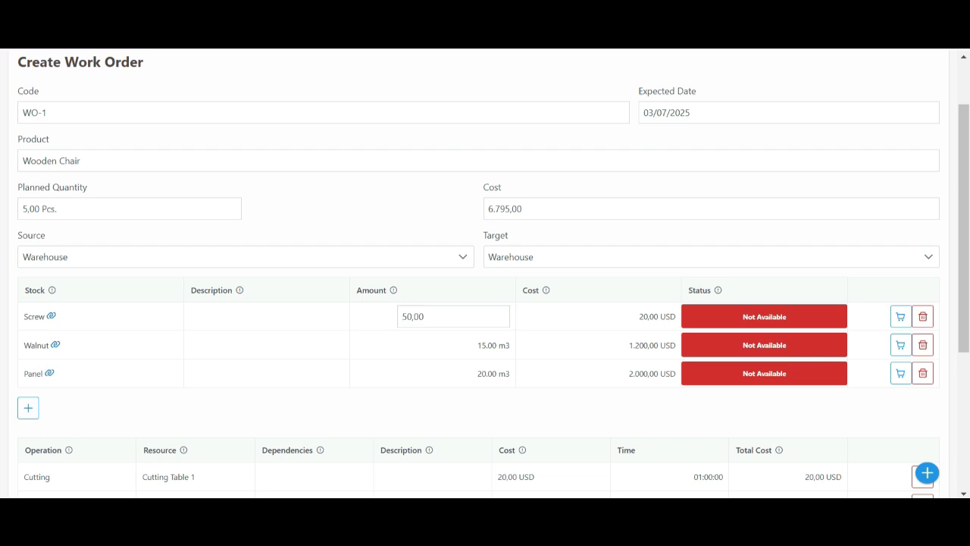
{"action": "left_click", "coordinate": [454, 345]}
{"action": "left_click", "coordinate": [453, 373]}
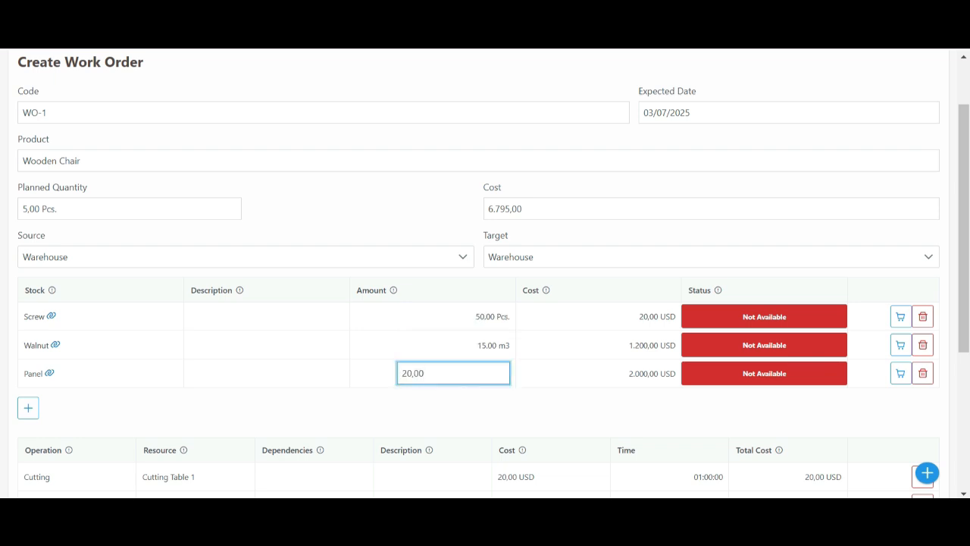
{"action": "left_click", "coordinate": [454, 411]}
{"action": "scroll", "coordinate": [485, 303], "scroll_direction": "down", "scroll_amount": 1}
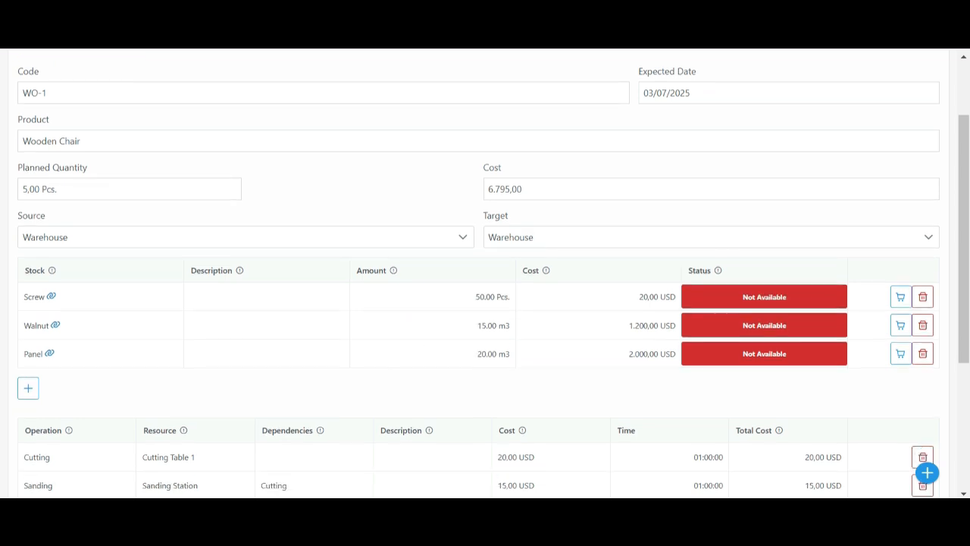
Check the resources and names of the Cutting, Sanding and Assembly operations, and save the Wooden Chair work order
{"action": "left_click", "coordinate": [196, 401]}
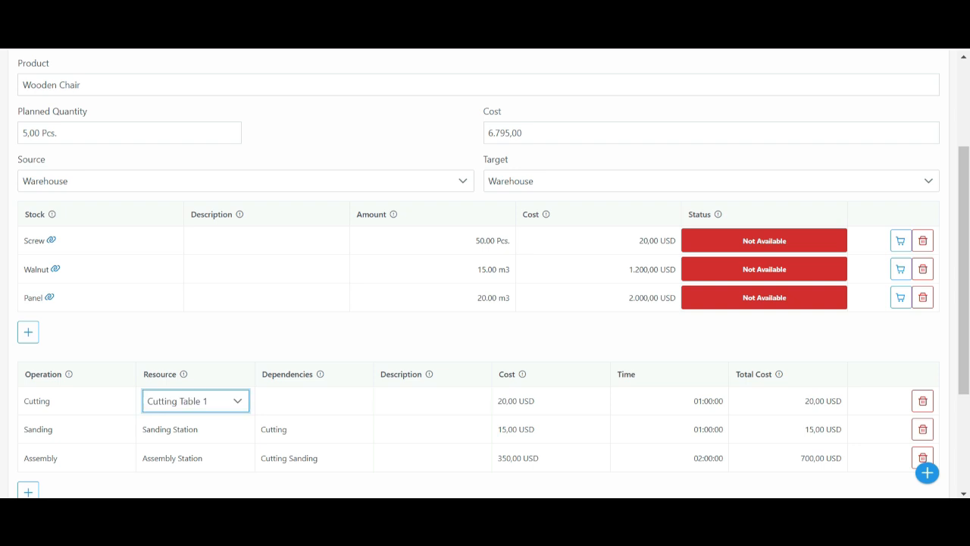
{"action": "left_click", "coordinate": [195, 428]}
{"action": "left_click", "coordinate": [76, 401]}
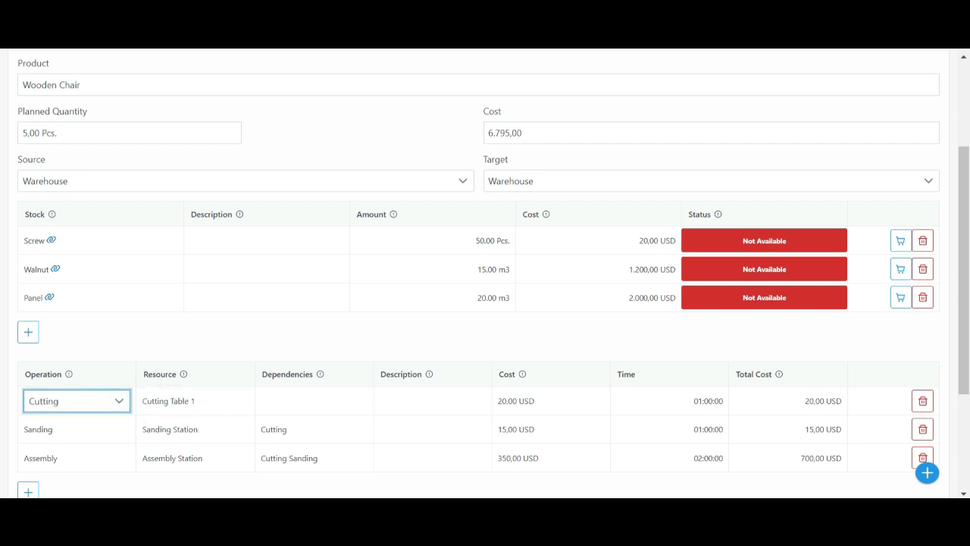
{"action": "left_click", "coordinate": [76, 429]}
{"action": "left_click", "coordinate": [76, 458]}
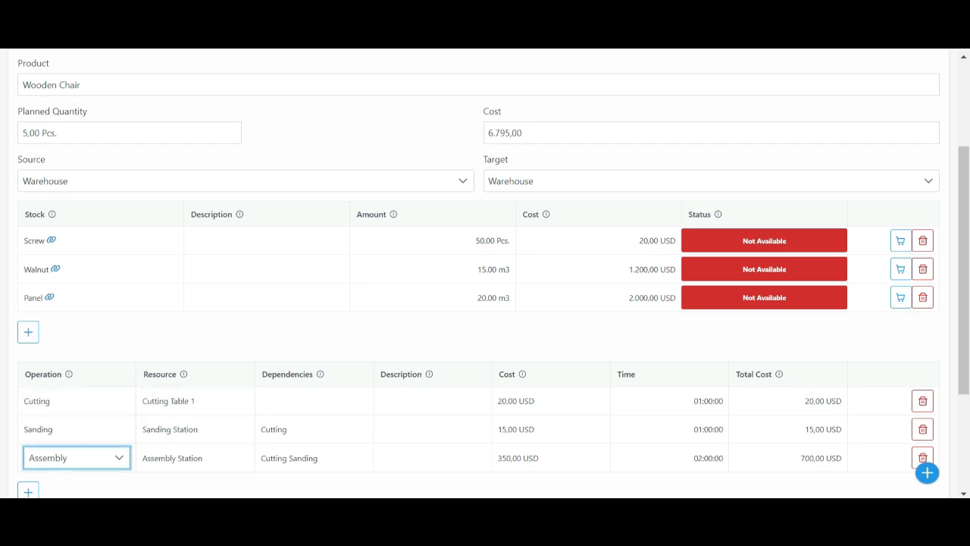
{"action": "left_click", "coordinate": [182, 487]}
{"action": "scroll", "coordinate": [181, 455], "scroll_direction": "down", "scroll_amount": 3}
{"action": "left_click", "coordinate": [43, 454]}
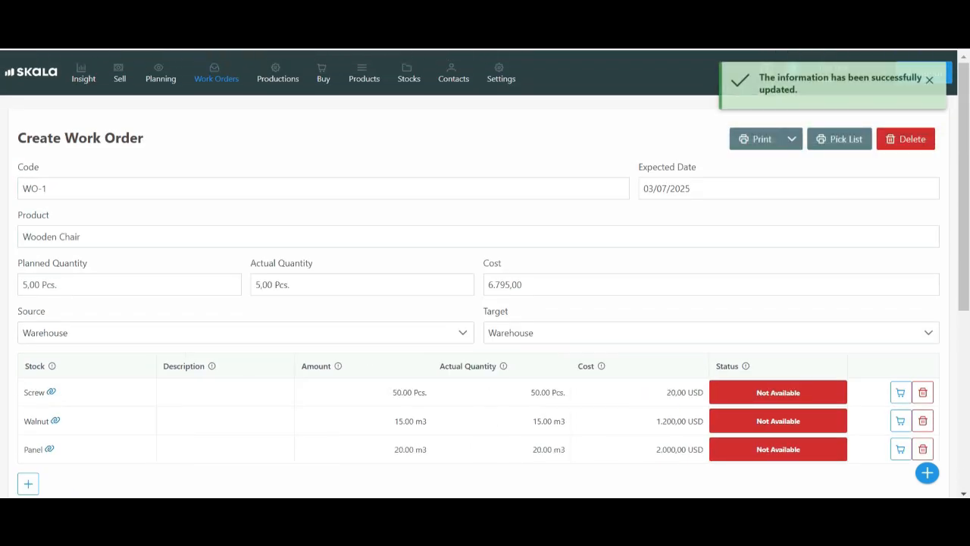
Add Screw, Walnut and Panel from the work order's pick list to the purchasing list and create a purchase request
{"action": "left_click", "coordinate": [839, 138]}
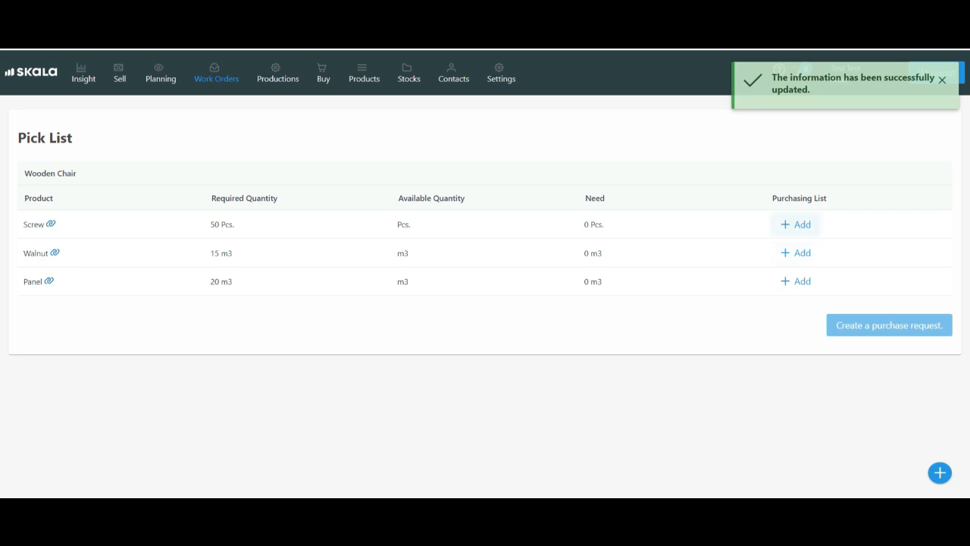
{"action": "left_click", "coordinate": [795, 224]}
{"action": "left_click", "coordinate": [796, 253]}
{"action": "left_click", "coordinate": [796, 281]}
{"action": "left_click", "coordinate": [889, 325]}
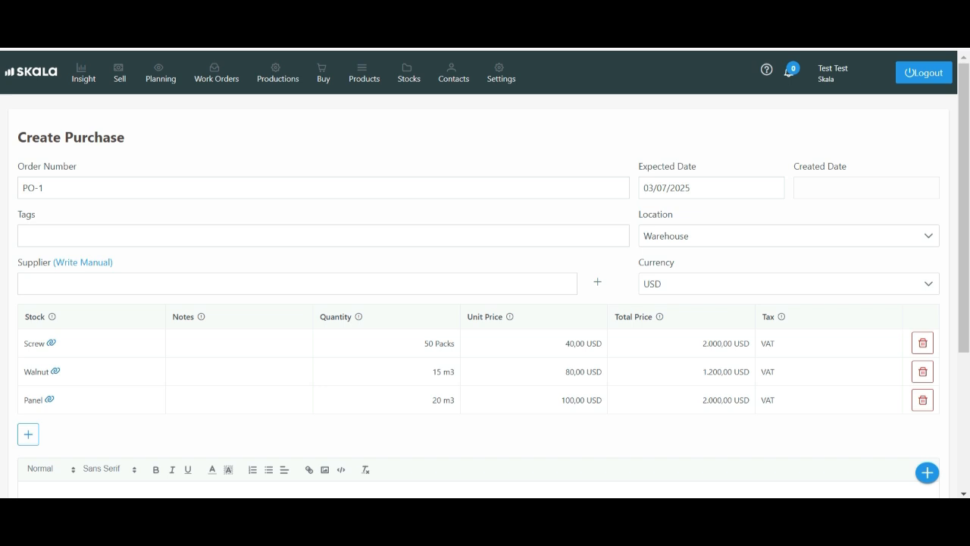
Assign the supplier to the new purchase order and save it
{"action": "left_click", "coordinate": [297, 283]}
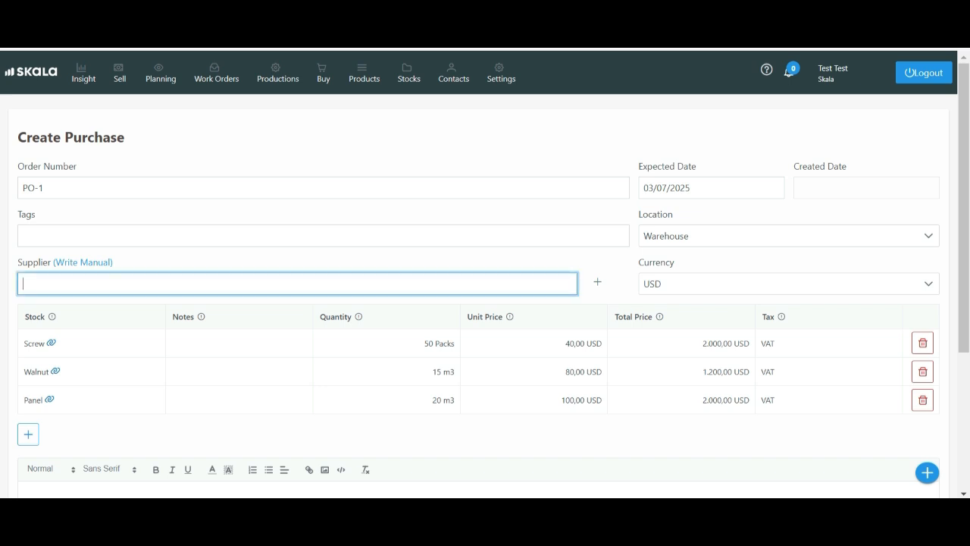
{"action": "type", "text": "dav"}
{"action": "left_click", "coordinate": [297, 309]}
{"action": "scroll", "coordinate": [485, 303], "scroll_direction": "down", "scroll_amount": 3}
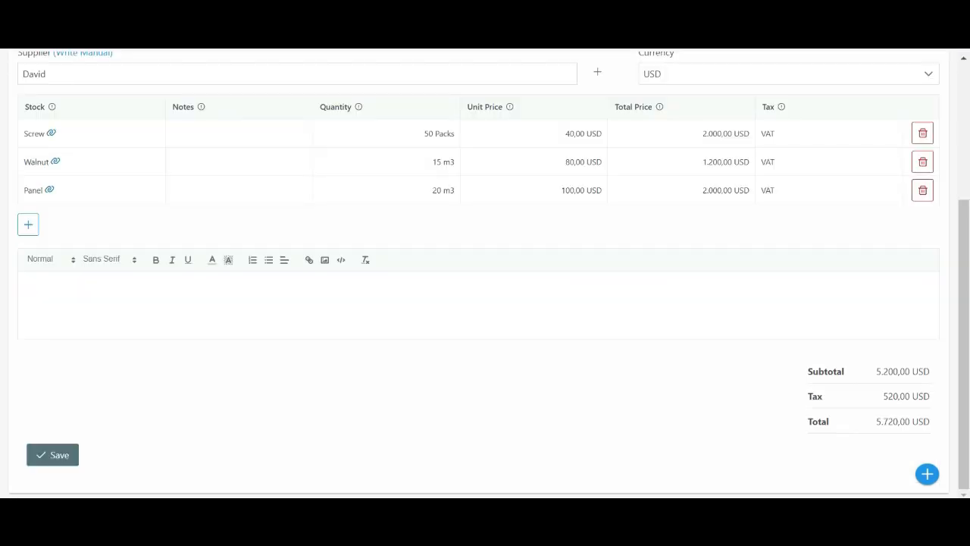
{"action": "left_click", "coordinate": [53, 455]}
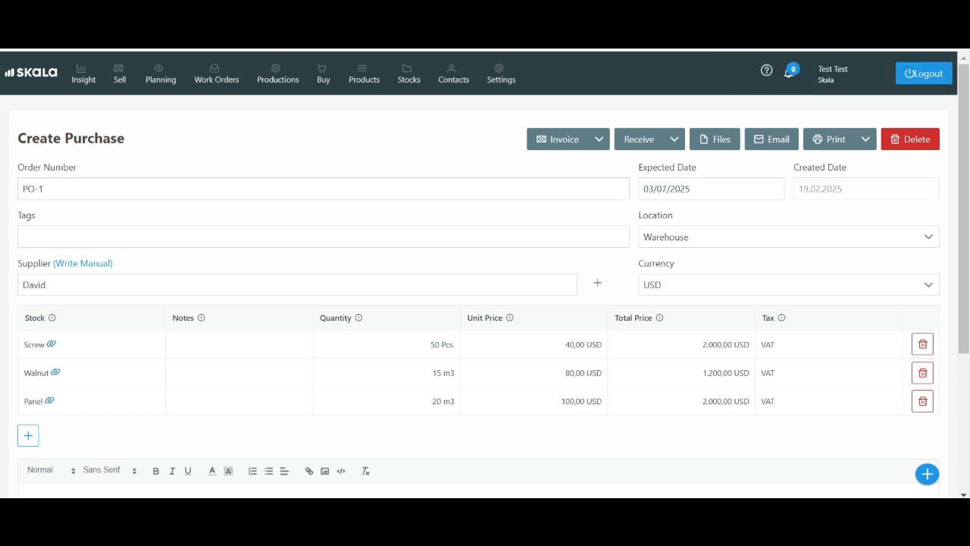
Check the Wooden Chair order in the sales, work order and production lists, including the work order's status options
{"action": "left_click", "coordinate": [119, 74]}
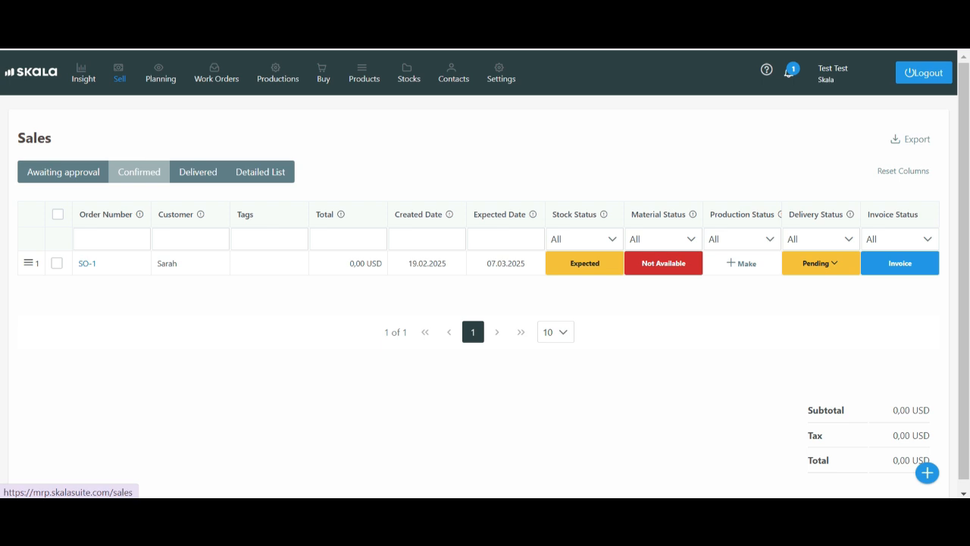
{"action": "left_click", "coordinate": [216, 74]}
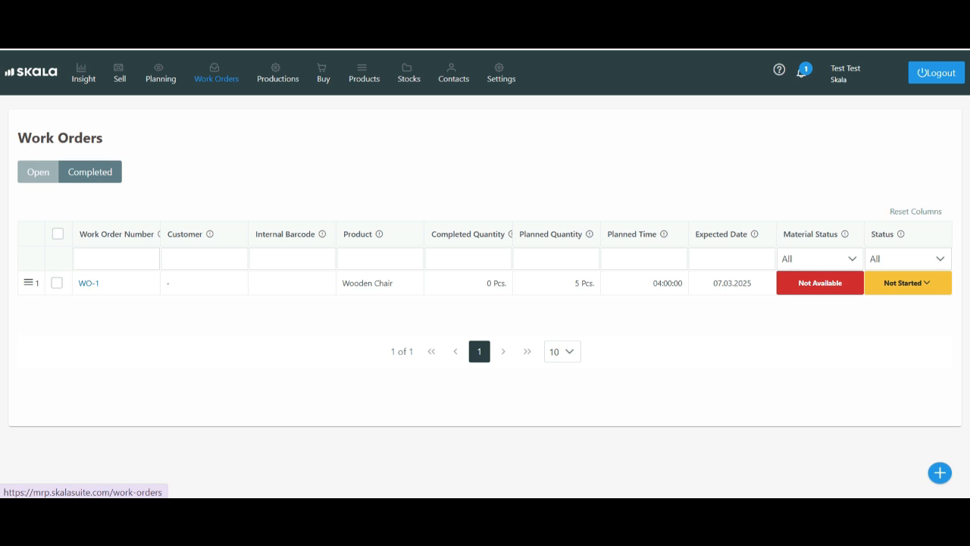
{"action": "left_click", "coordinate": [907, 283]}
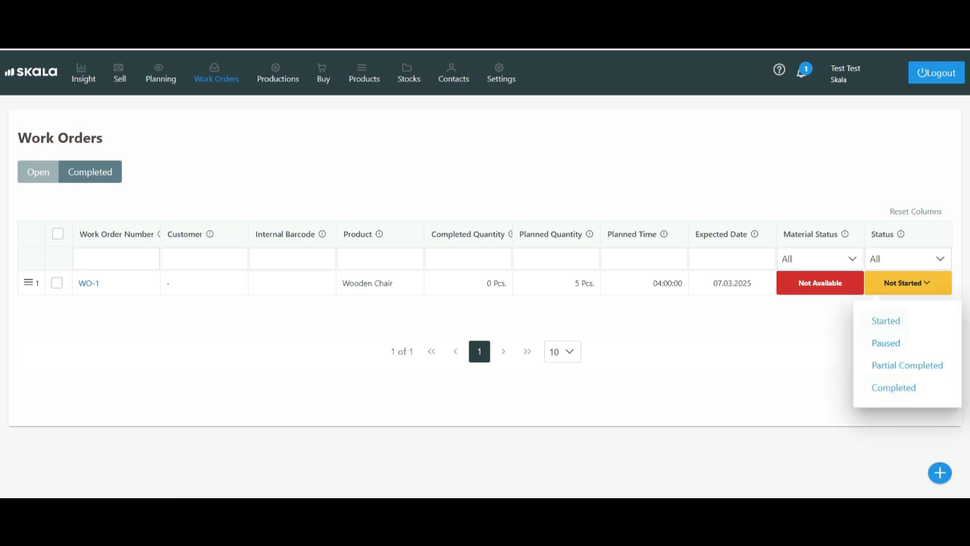
{"action": "left_click", "coordinate": [907, 282]}
{"action": "left_click", "coordinate": [277, 74]}
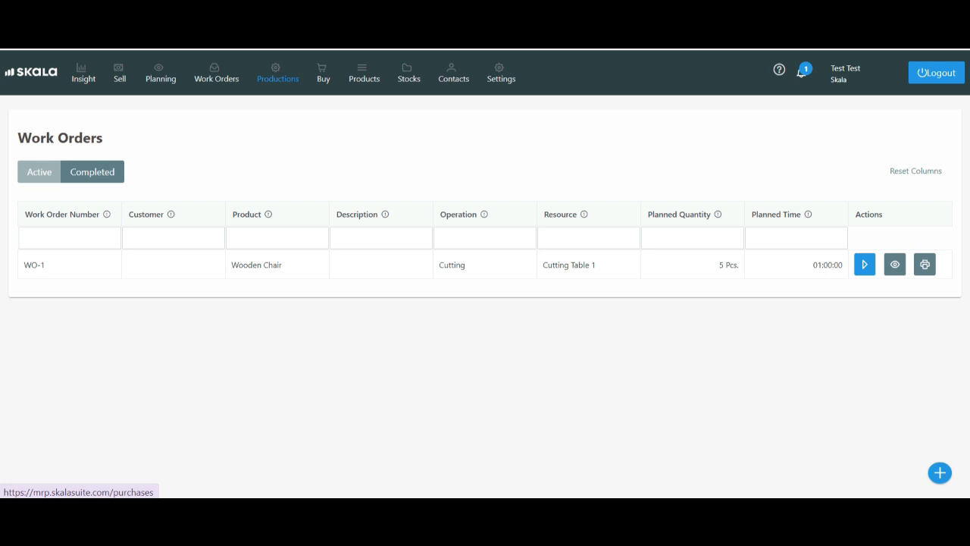
Receive all items of the purchase order for the chair materials
{"action": "left_click", "coordinate": [322, 73]}
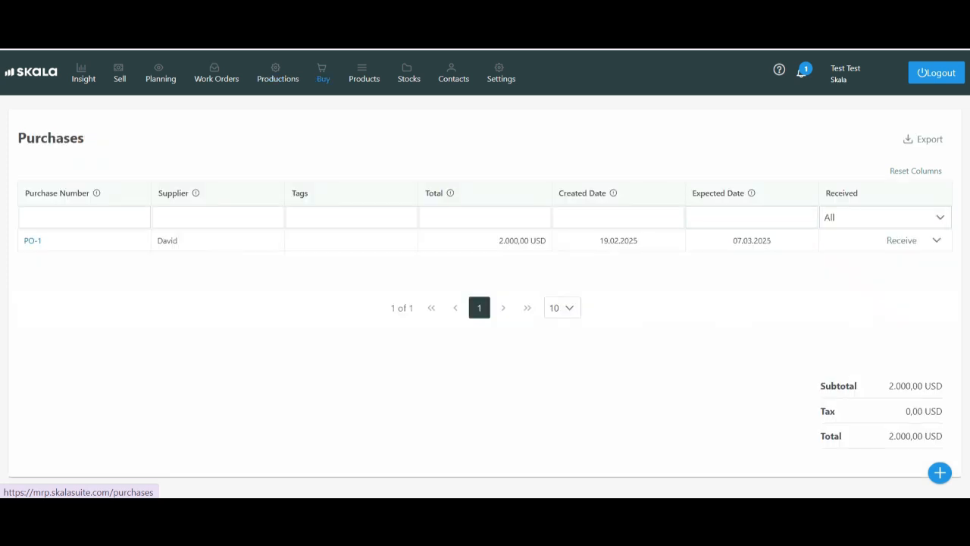
{"action": "left_click", "coordinate": [937, 240]}
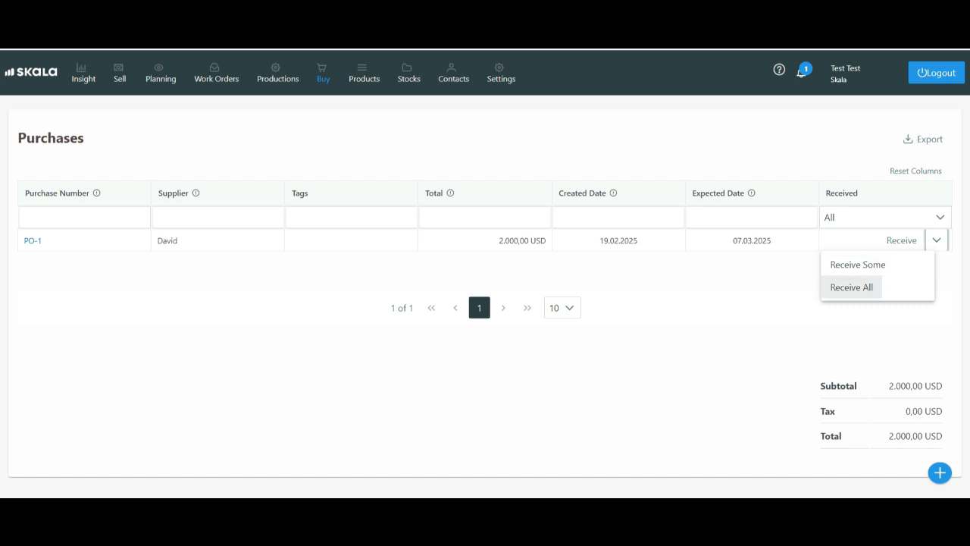
{"action": "left_click", "coordinate": [851, 287]}
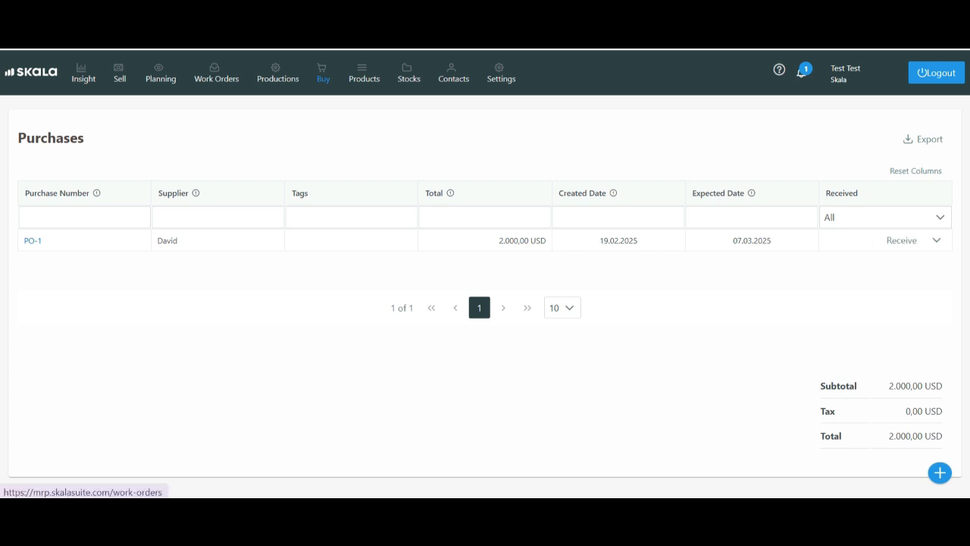
Check the work order's material status, and start and complete its Cutting and Sanding operations in production
{"action": "left_click", "coordinate": [216, 75]}
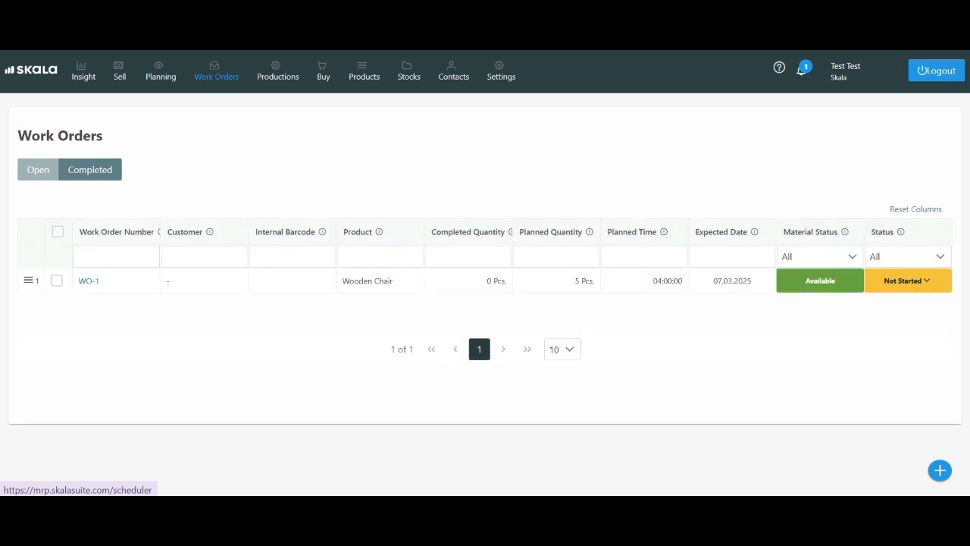
{"action": "left_click", "coordinate": [277, 72]}
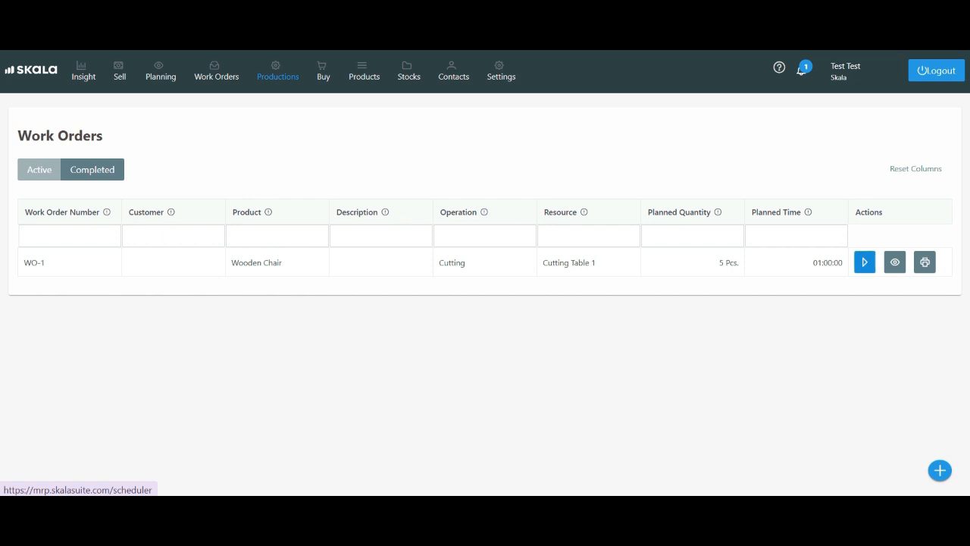
{"action": "left_click", "coordinate": [864, 263]}
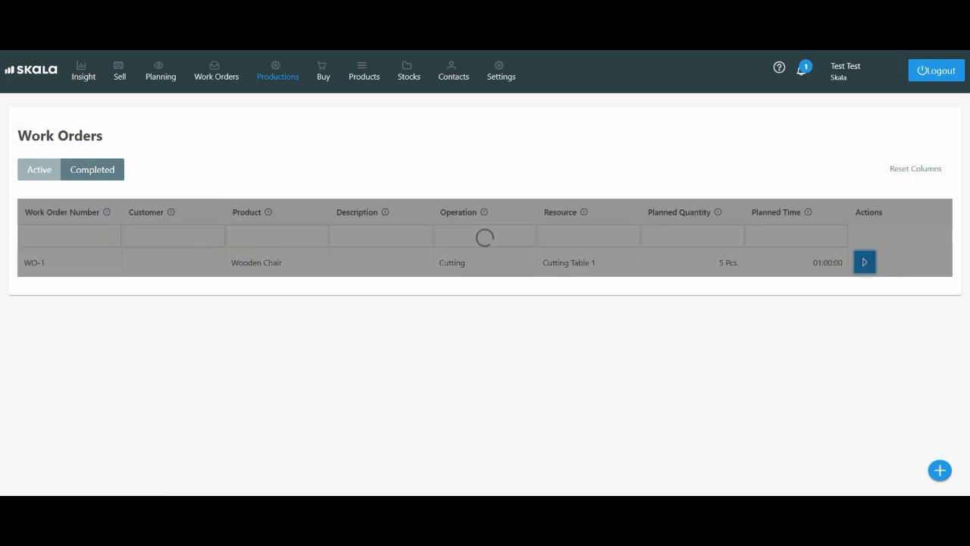
{"action": "left_click", "coordinate": [886, 262]}
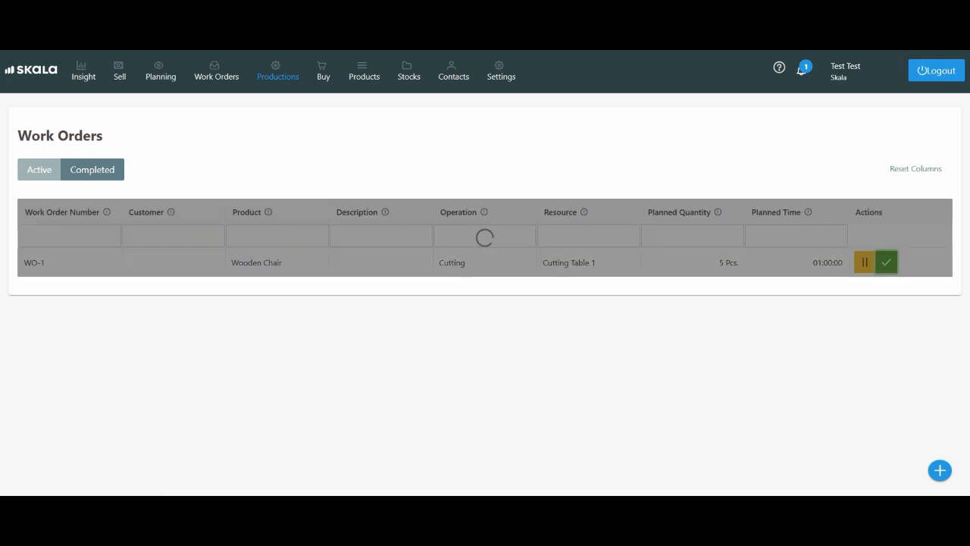
{"action": "left_click", "coordinate": [864, 262]}
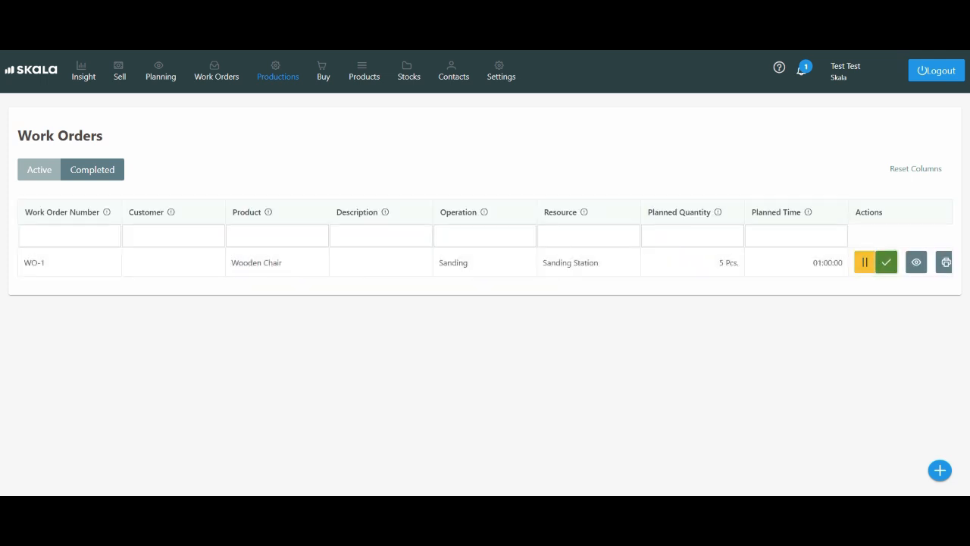
{"action": "left_click", "coordinate": [886, 262]}
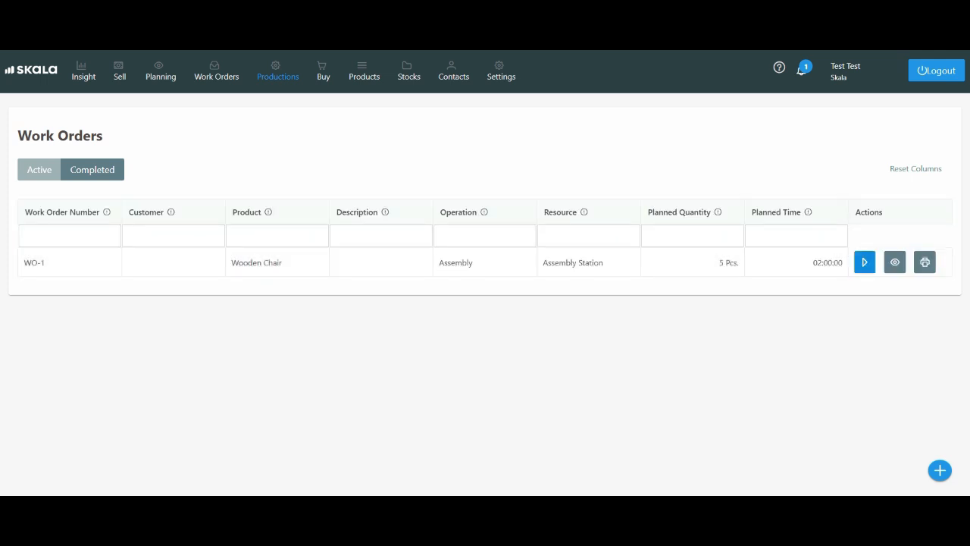
Start the Assembly operation of the Wooden Chair work order and complete it
{"action": "left_click", "coordinate": [864, 263]}
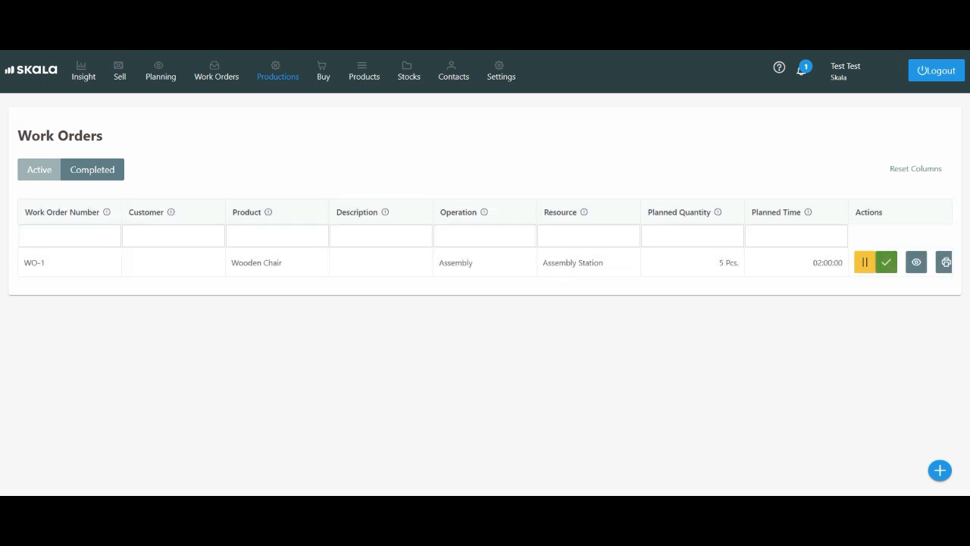
{"action": "left_click", "coordinate": [886, 262]}
{"action": "key", "text": "Return"}
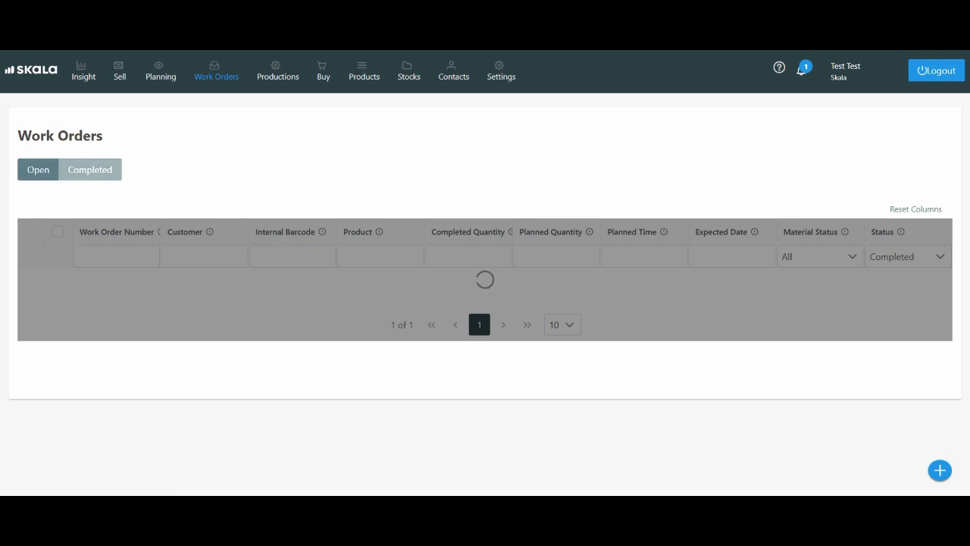
Open the insight of the completed work order to review its material cost, operation cost and time
{"action": "left_click", "coordinate": [89, 279]}
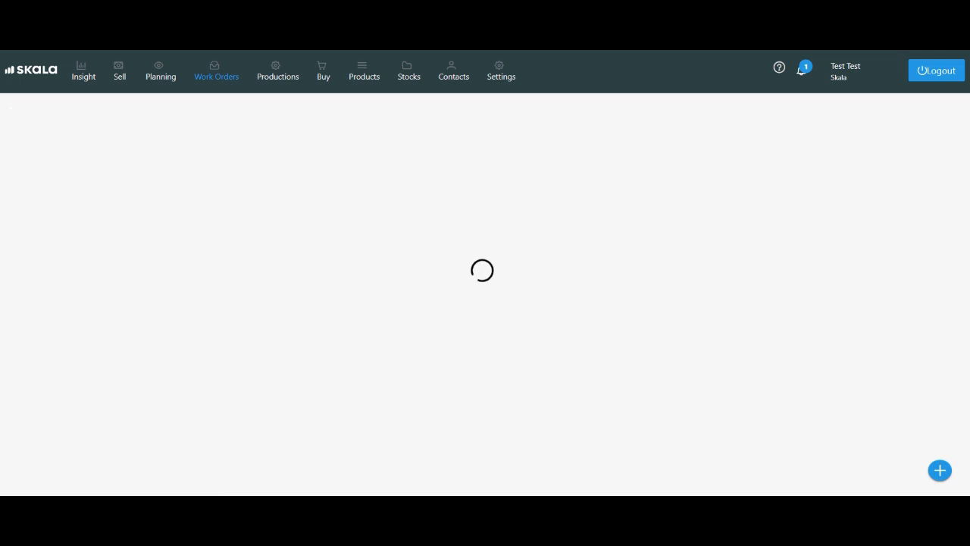
{"action": "left_click", "coordinate": [694, 134]}
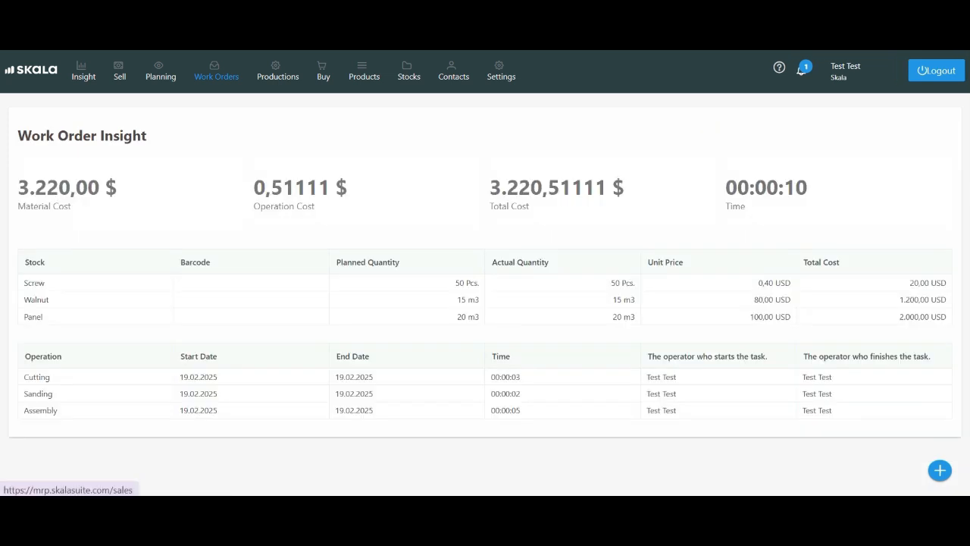
Set the delivery status of the Wooden Chair sales order to Delivered
{"action": "left_click", "coordinate": [119, 71]}
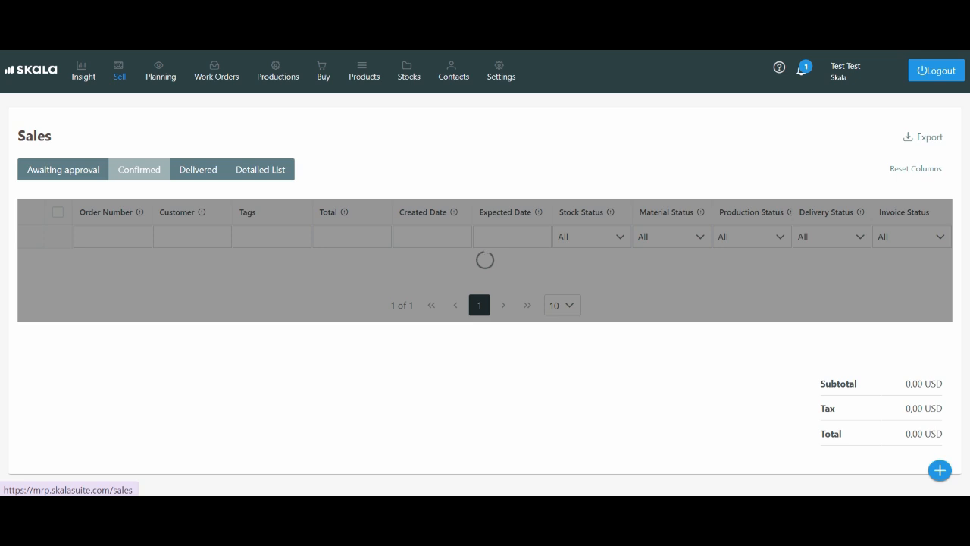
{"action": "left_click", "coordinate": [820, 261]}
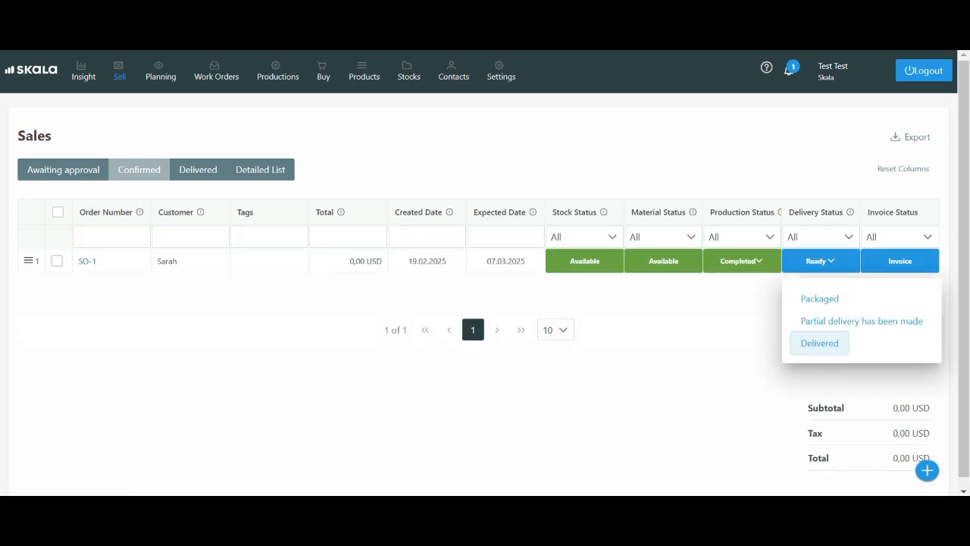
{"action": "left_click", "coordinate": [819, 342]}
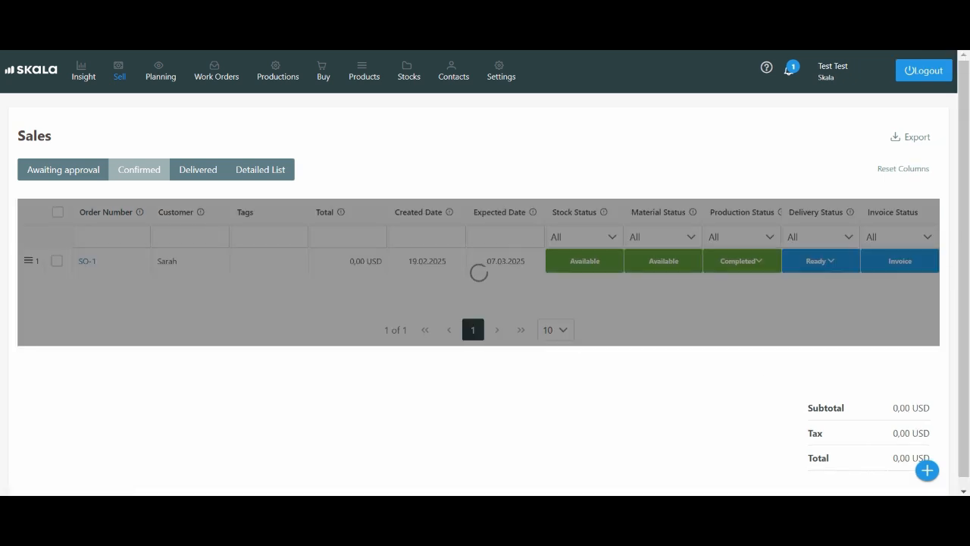